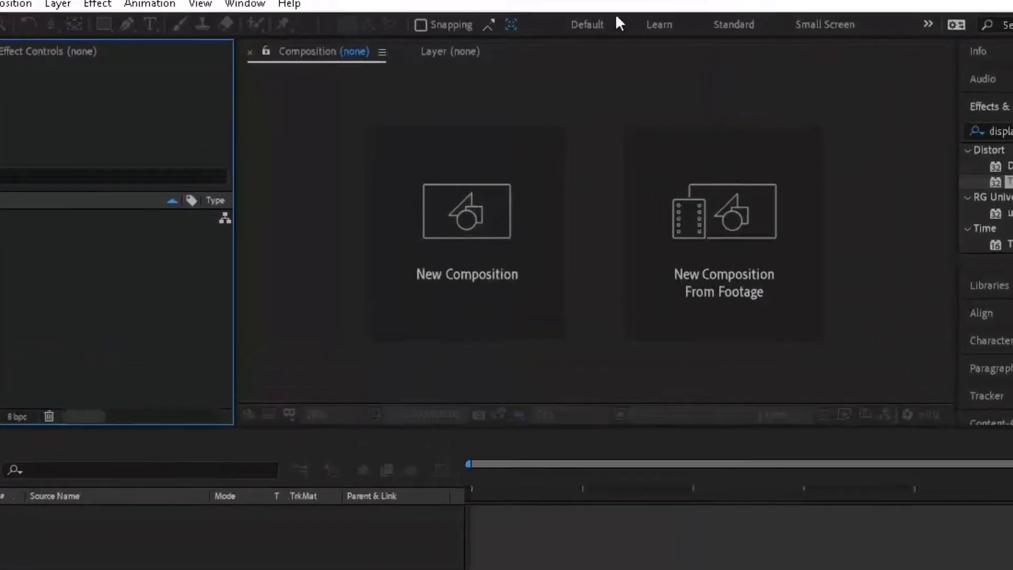
# Create a composition named MAIN, 1920×1080 HDTV 29.97 fps, 14 seconds long
pyautogui.click(472, 214)
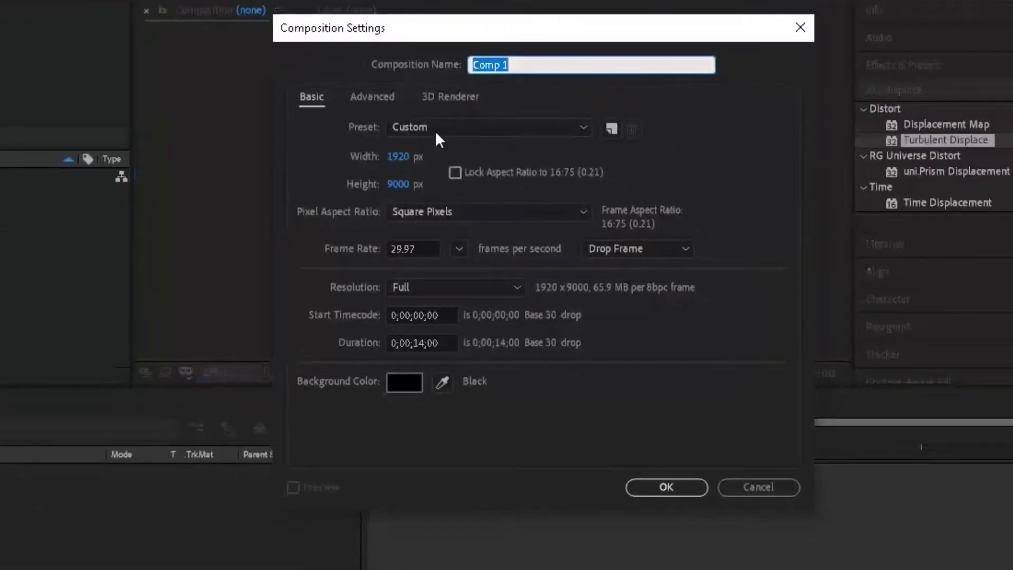
pyautogui.click(396, 185)
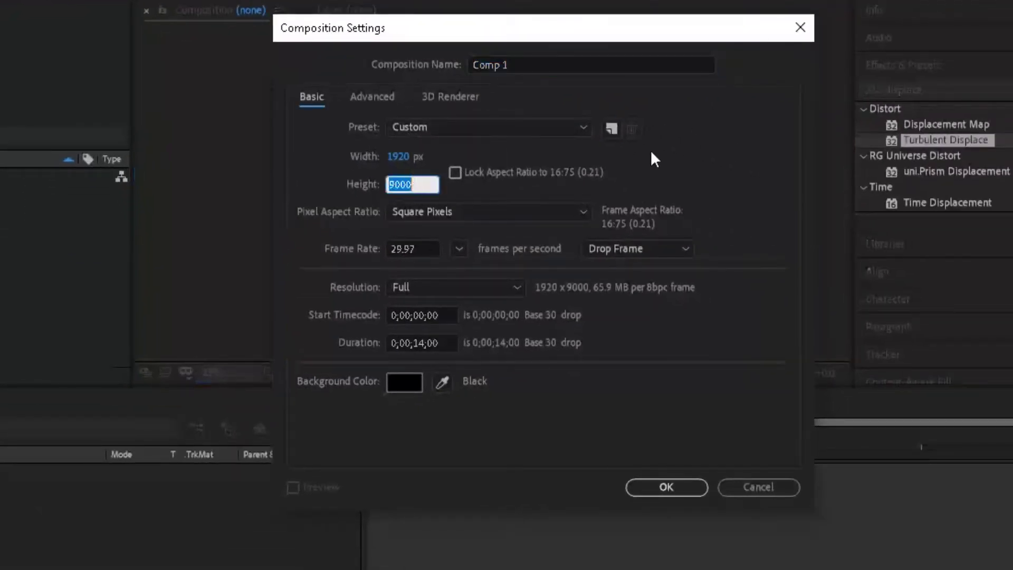
pyautogui.write('1080')
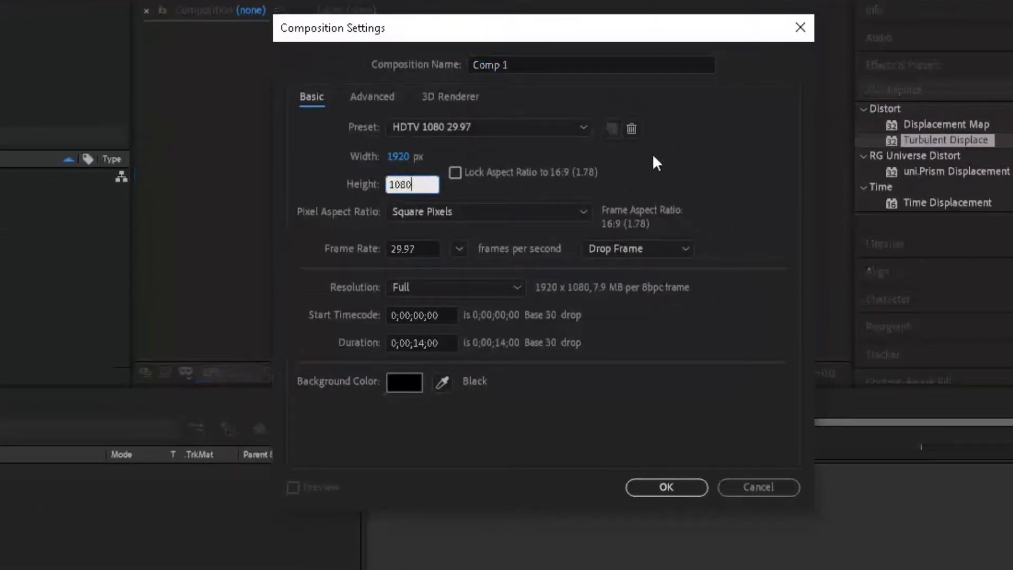
pyautogui.click(590, 63)
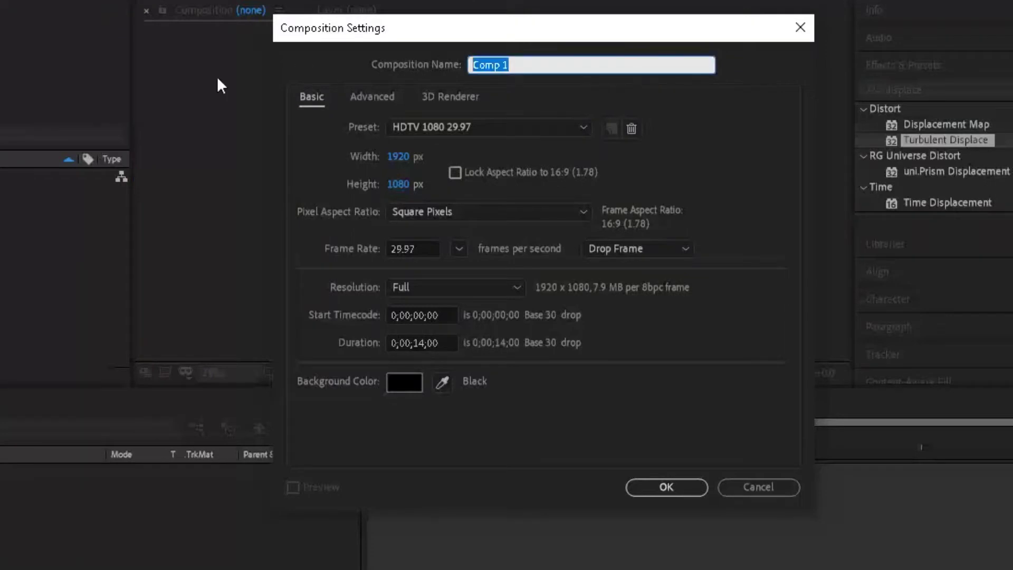
pyautogui.write('MAI')
pyautogui.press('BackSpace')
pyautogui.press('BackSpace')
pyautogui.press('BackSpace')
pyautogui.write('MAIN')
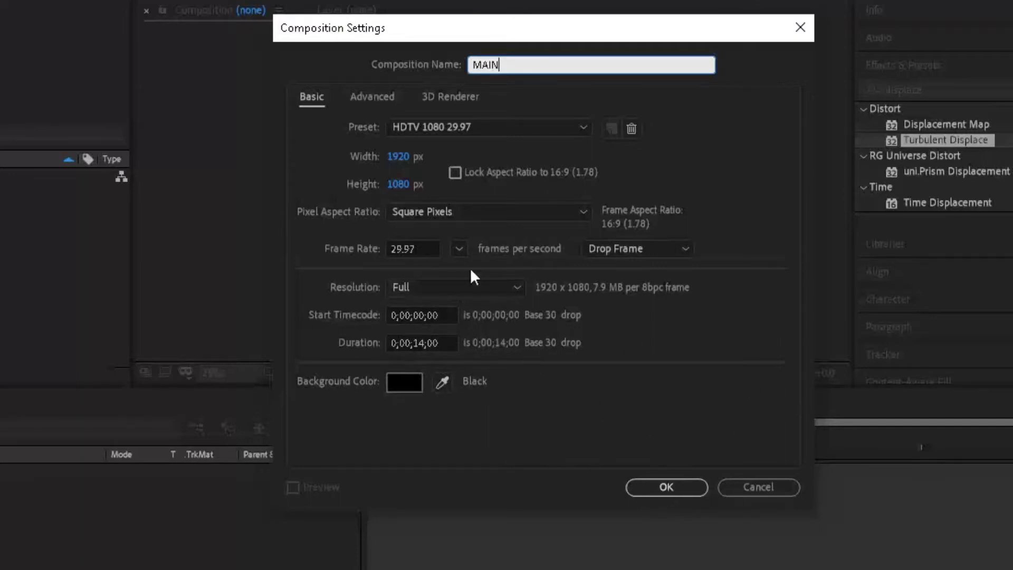
pyautogui.click(662, 486)
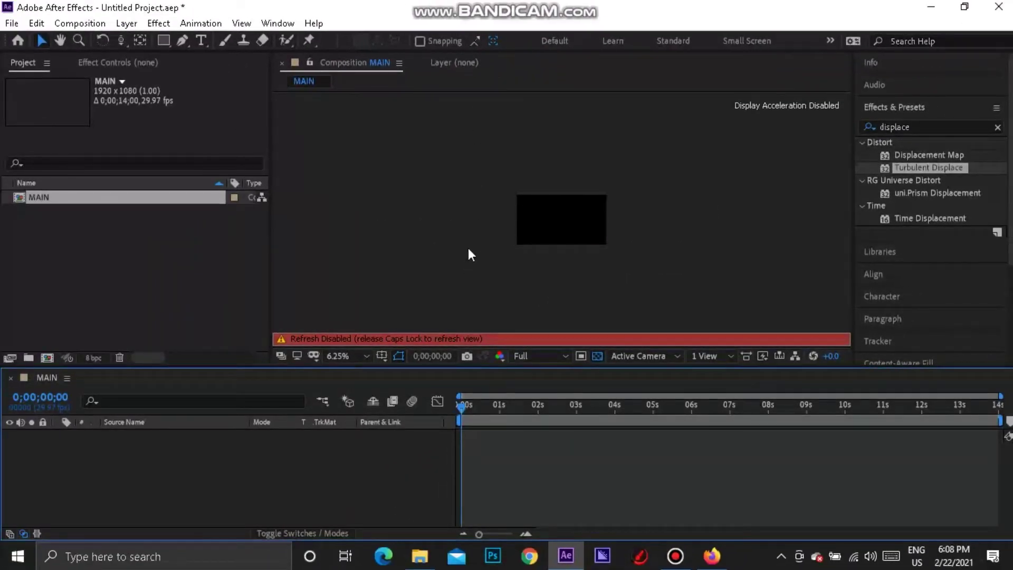
pyautogui.press('capslock')
# Create a composition named 'vortex' at 1920×9000 px, 29.97 fps, 14 seconds
pyautogui.press('.')
pyautogui.press('.')
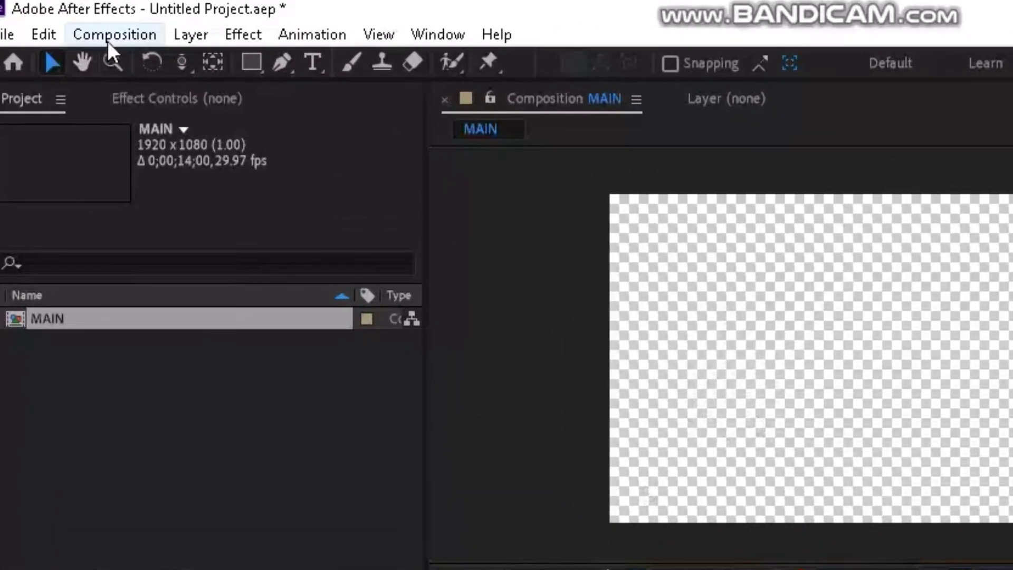
pyautogui.click(108, 33)
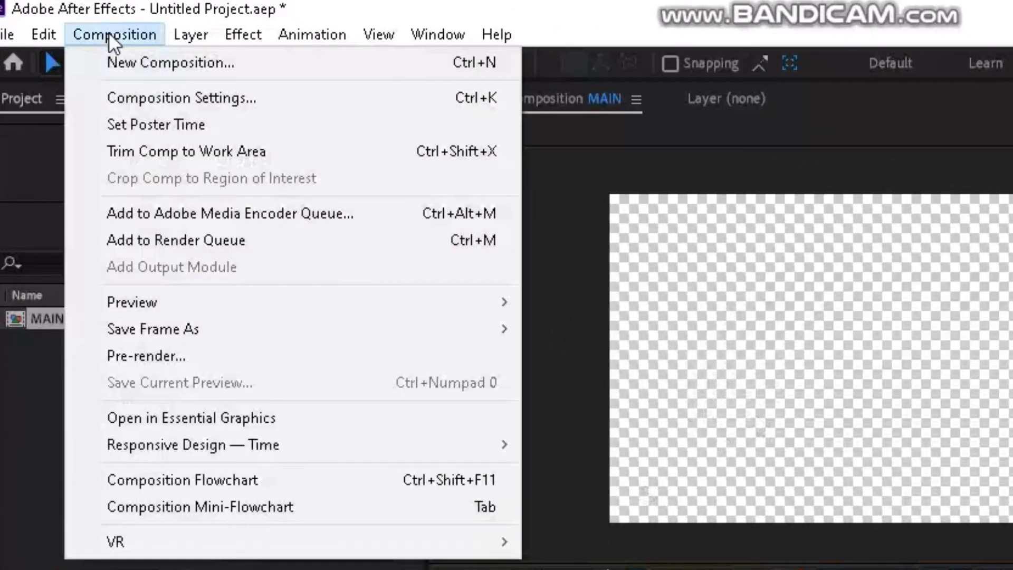
pyautogui.click(133, 58)
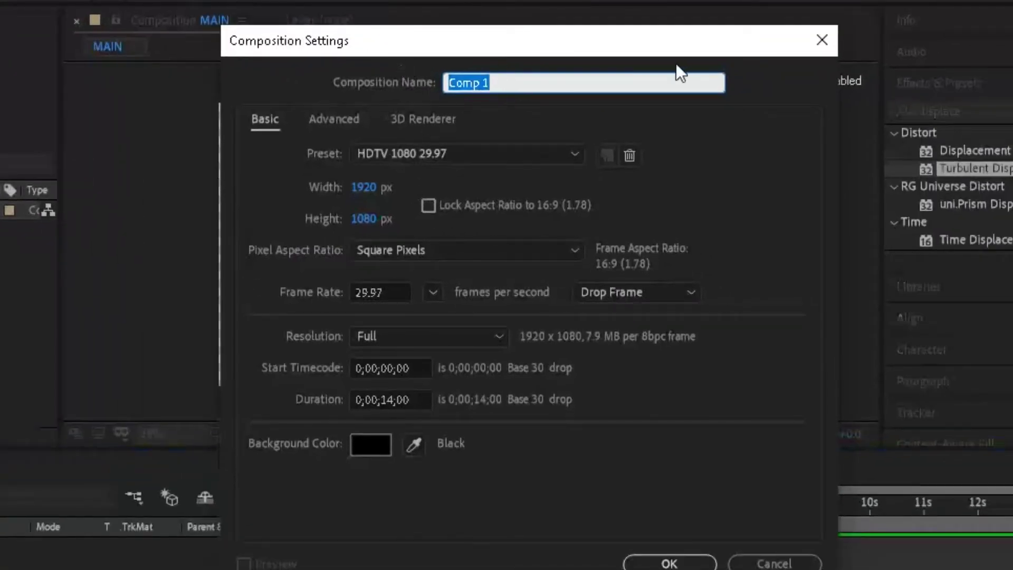
pyautogui.write('vortex')
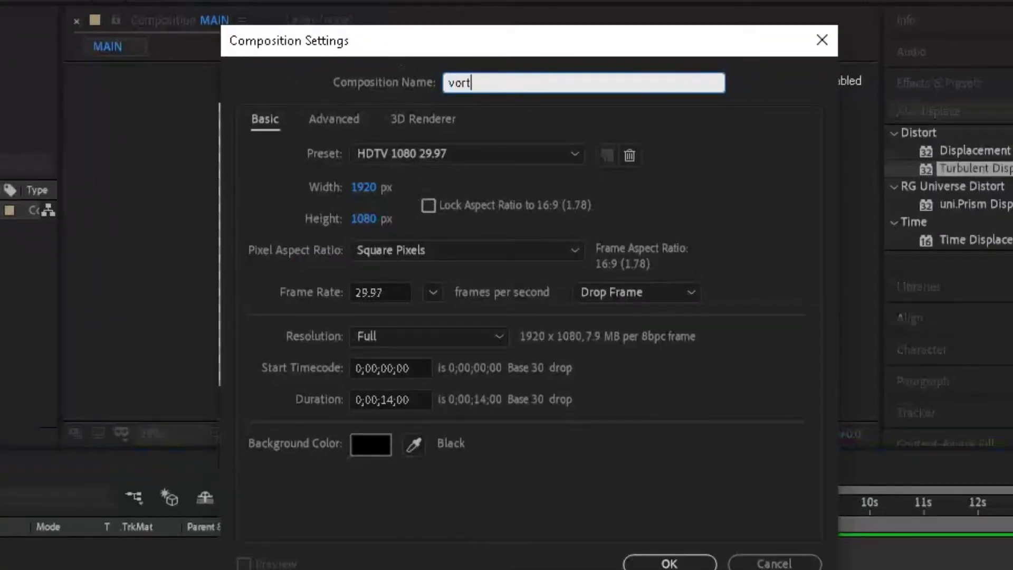
pyautogui.click(364, 220)
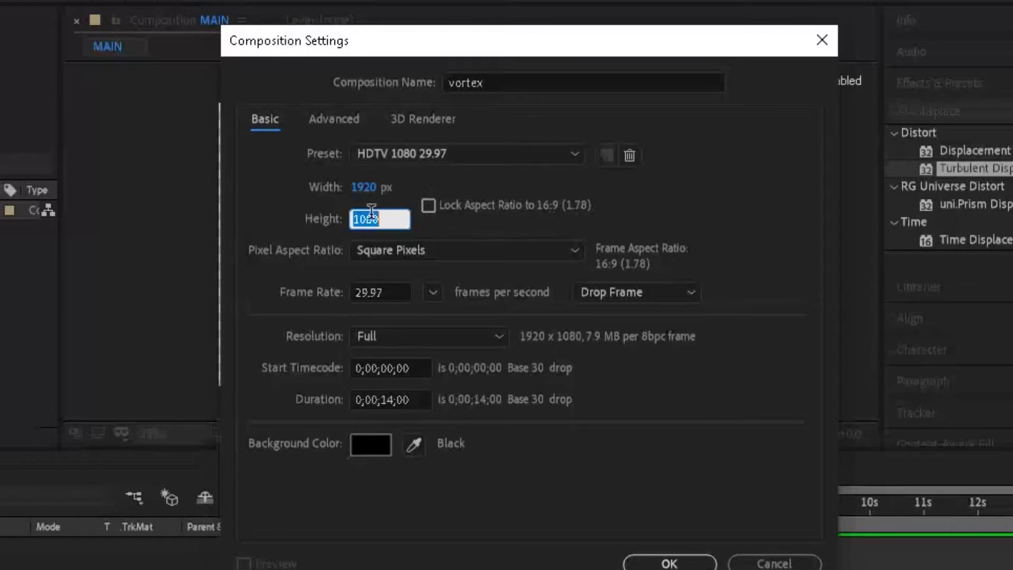
pyautogui.write('9000')
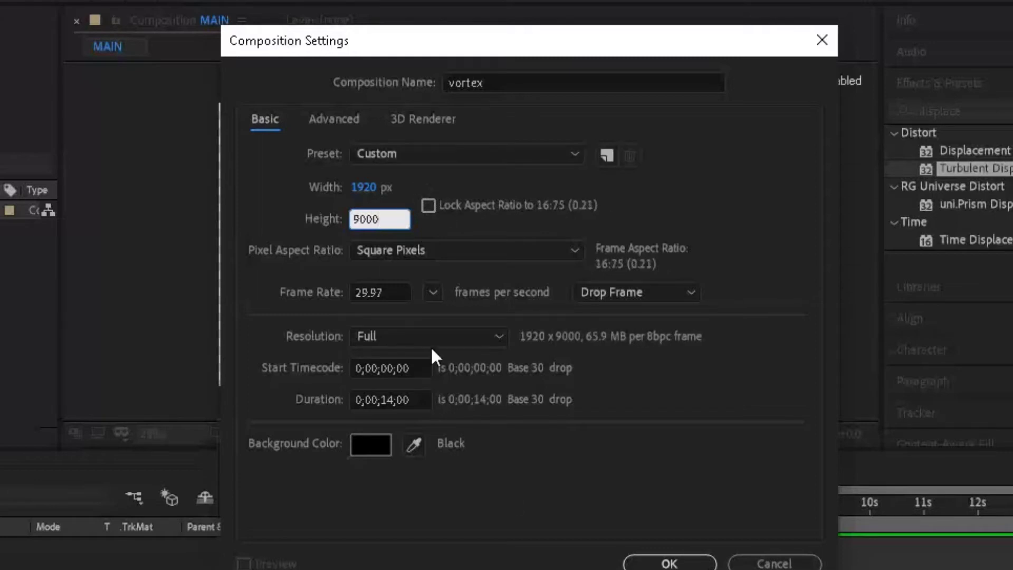
pyautogui.click(682, 554)
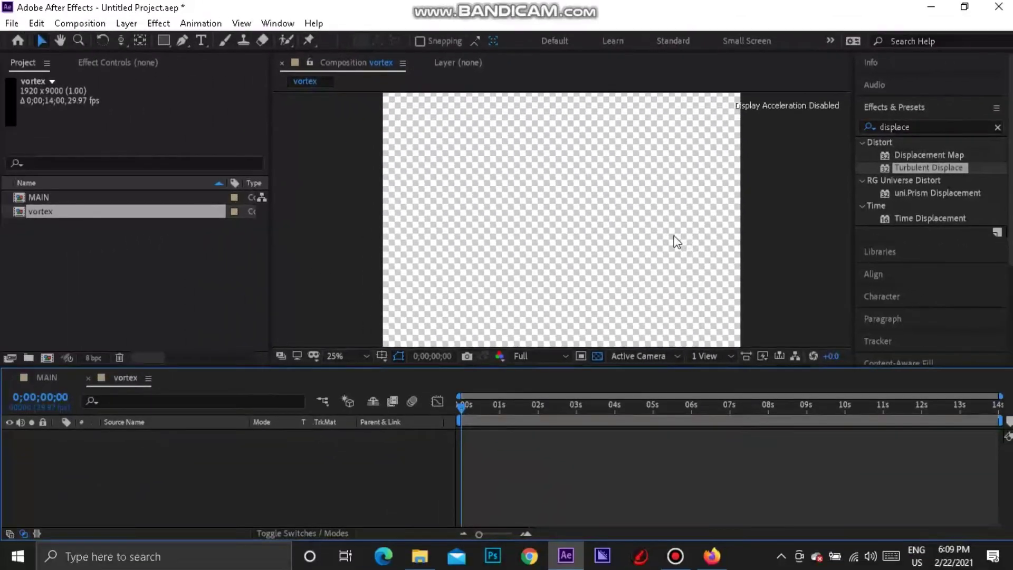
# Add a black full-size solid named 'vortex black' and duplicate it
pyautogui.press(',')
pyautogui.press(',')
pyautogui.press(',')
pyautogui.press(',')
pyautogui.press(',')
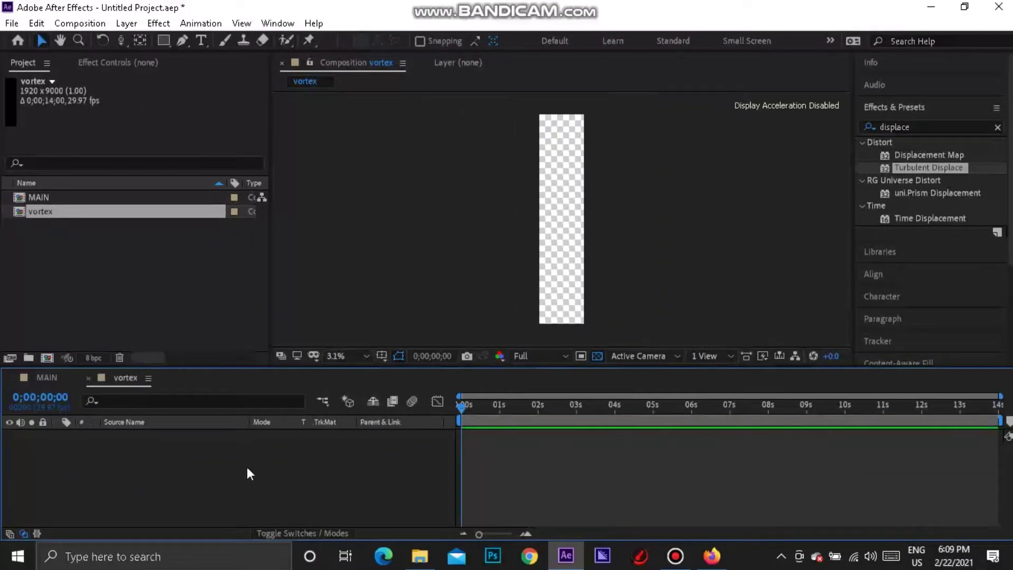
pyautogui.hotkey('ctrl', 'y')
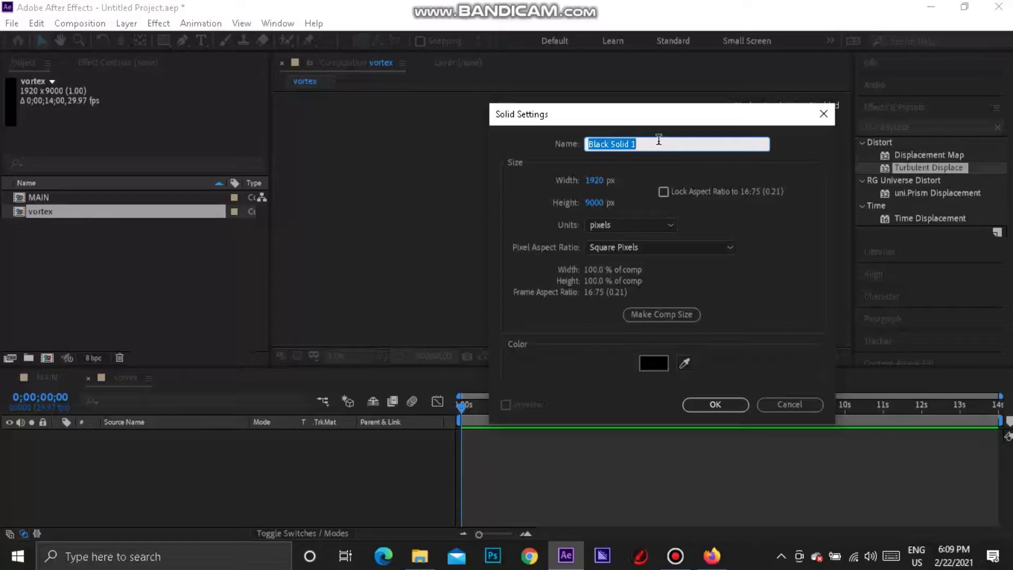
pyautogui.write('vorte')
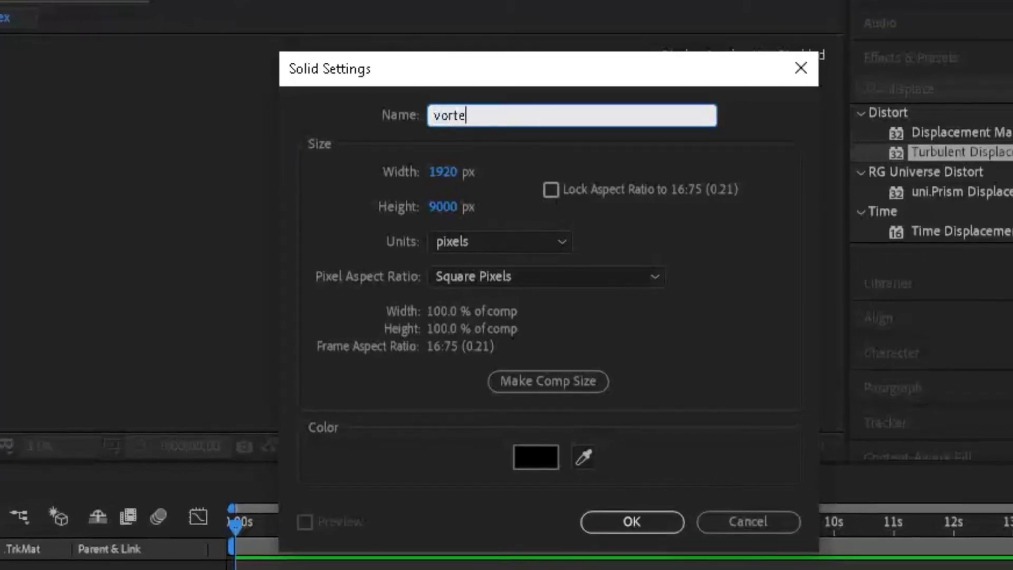
pyautogui.write('x black')
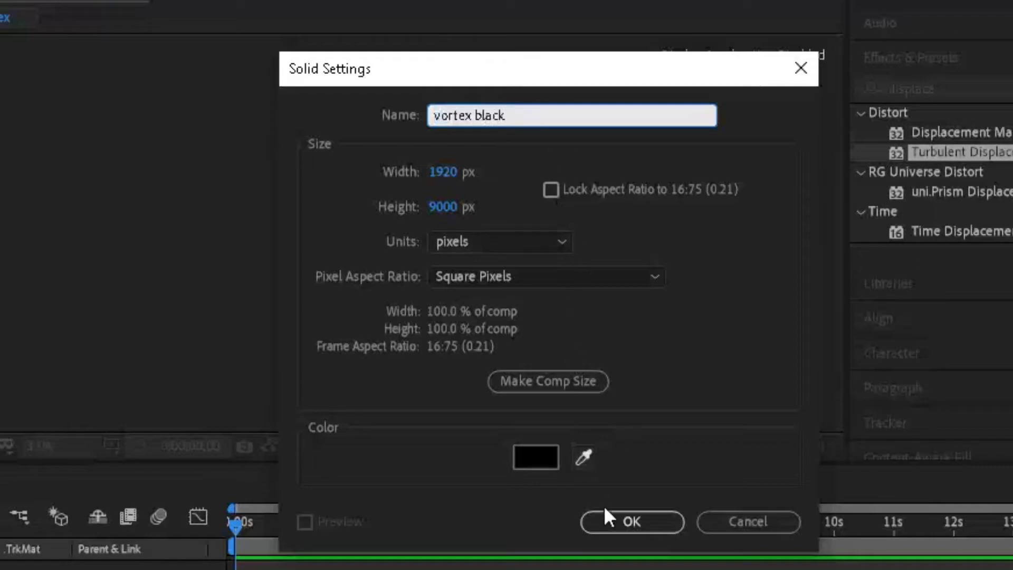
pyautogui.click(607, 516)
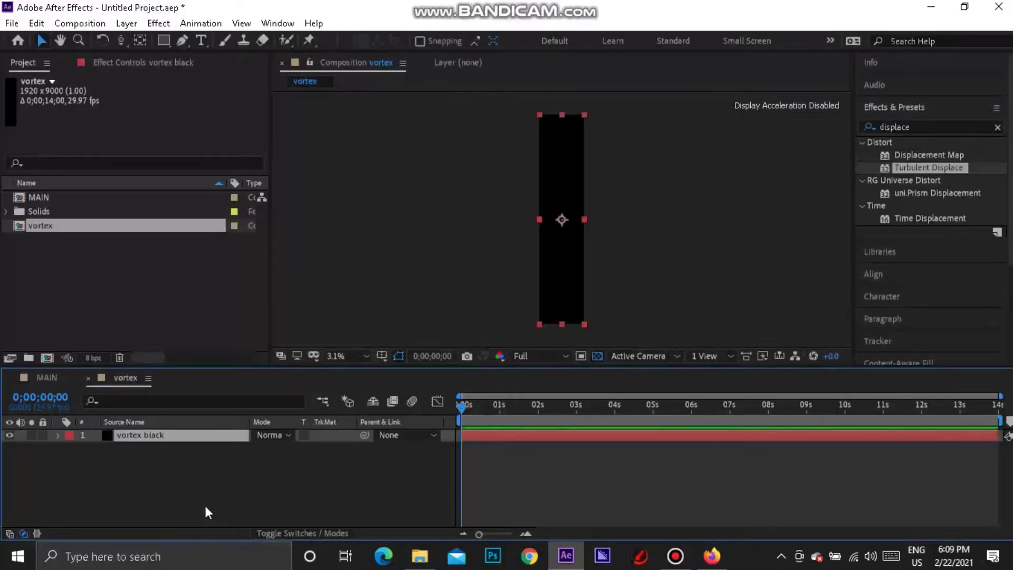
pyautogui.hotkey('ctrl', 'd')
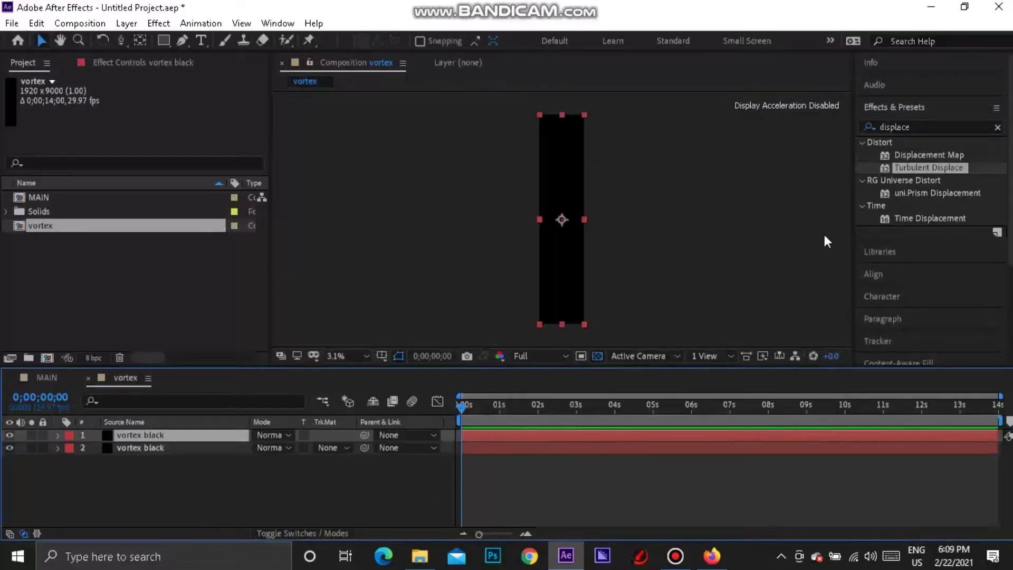
pyautogui.click(960, 126)
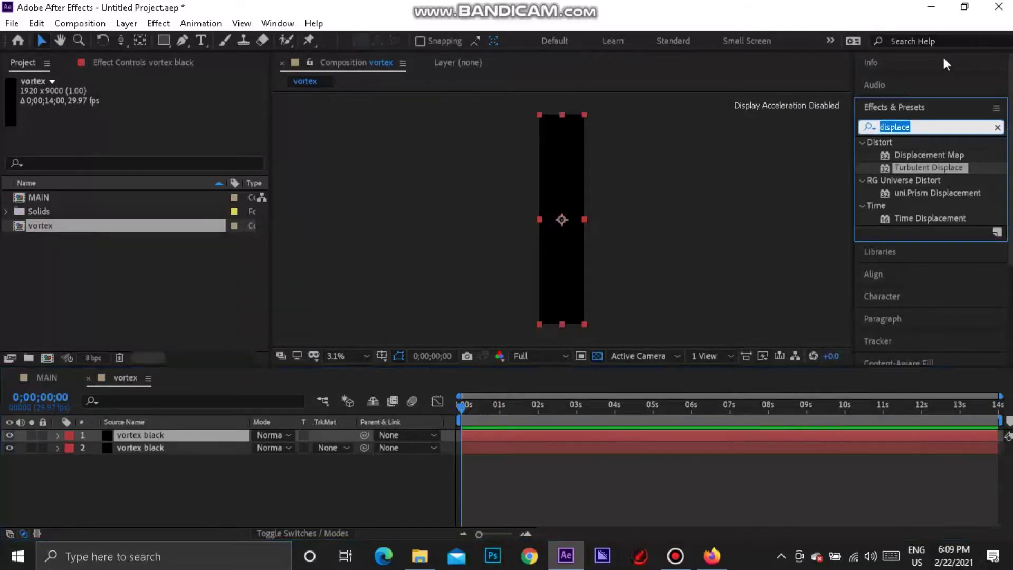
# Apply the Fill effect to the top vortex black layer
pyautogui.write('fill')
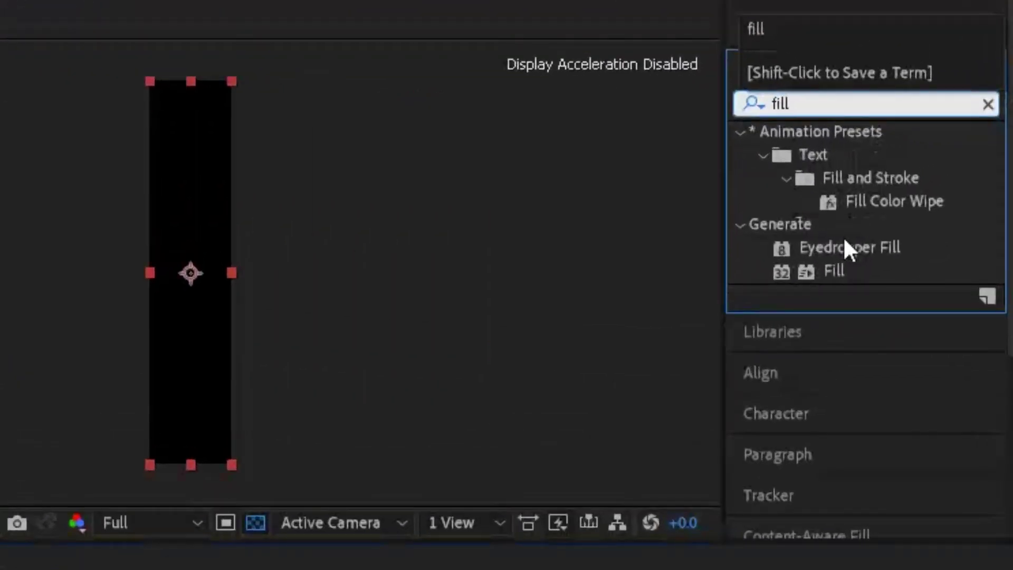
pyautogui.moveTo(836, 271); pyautogui.dragTo(348, 376)
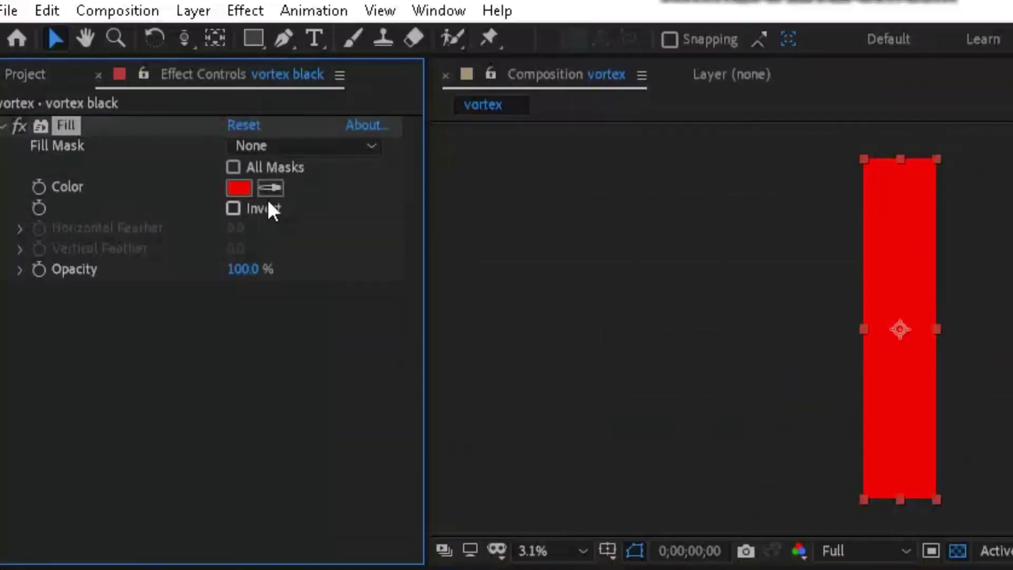
pyautogui.click(239, 193)
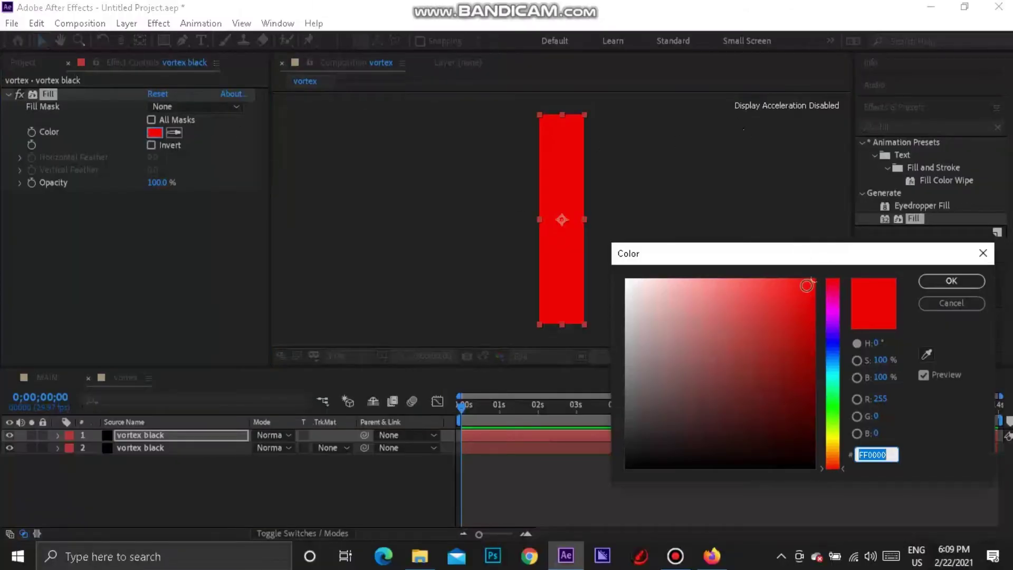
# Set the Fill colour to dark red 932D3E
pyautogui.click(806, 285)
pyautogui.click(790, 311)
pyautogui.click(837, 297)
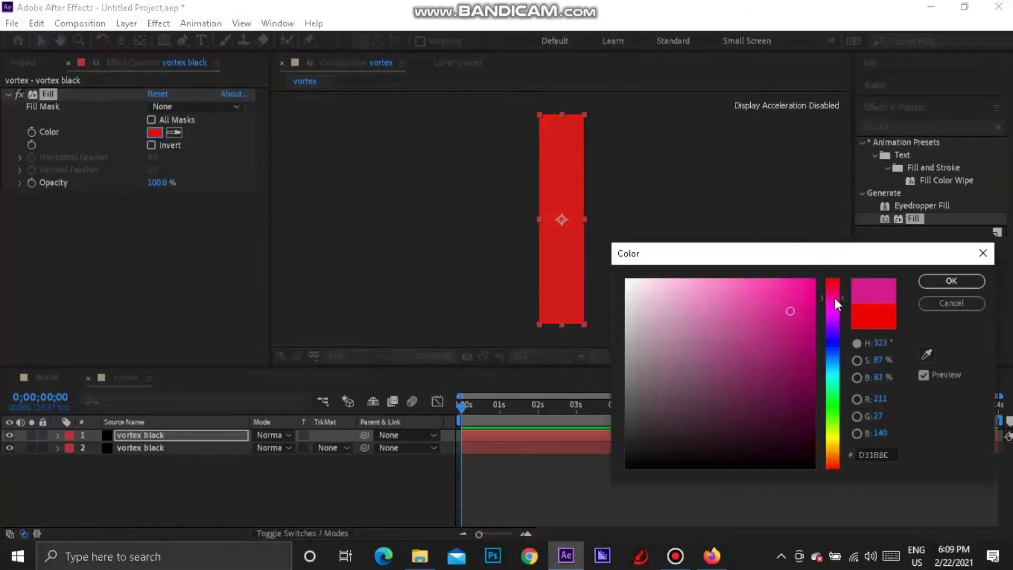
pyautogui.click(839, 292)
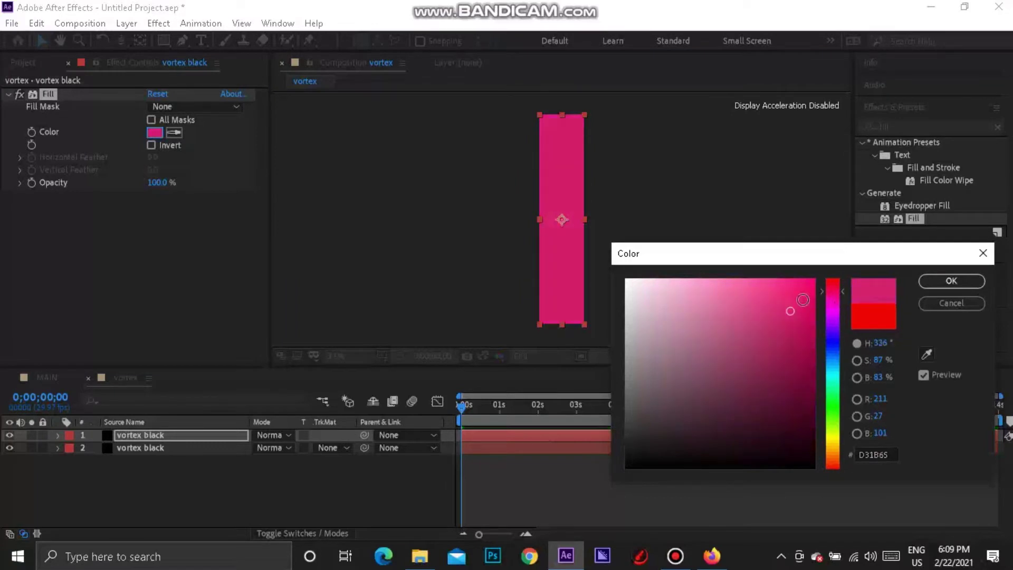
pyautogui.click(780, 316)
pyautogui.moveTo(718, 351)
pyautogui.mouseDown()
pyautogui.moveTo(738, 343)
pyautogui.moveTo(738, 368)
pyautogui.mouseUp()
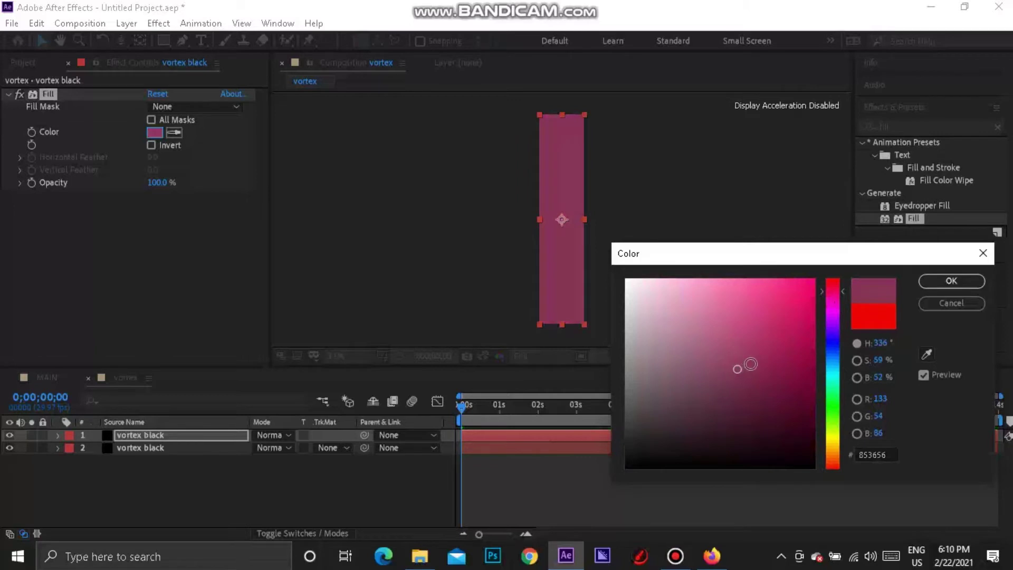
pyautogui.click(842, 287)
pyautogui.moveTo(842, 293); pyautogui.dragTo(842, 291)
pyautogui.moveTo(738, 365)
pyautogui.mouseDown()
pyautogui.moveTo(751, 348)
pyautogui.moveTo(756, 359)
pyautogui.mouseUp()
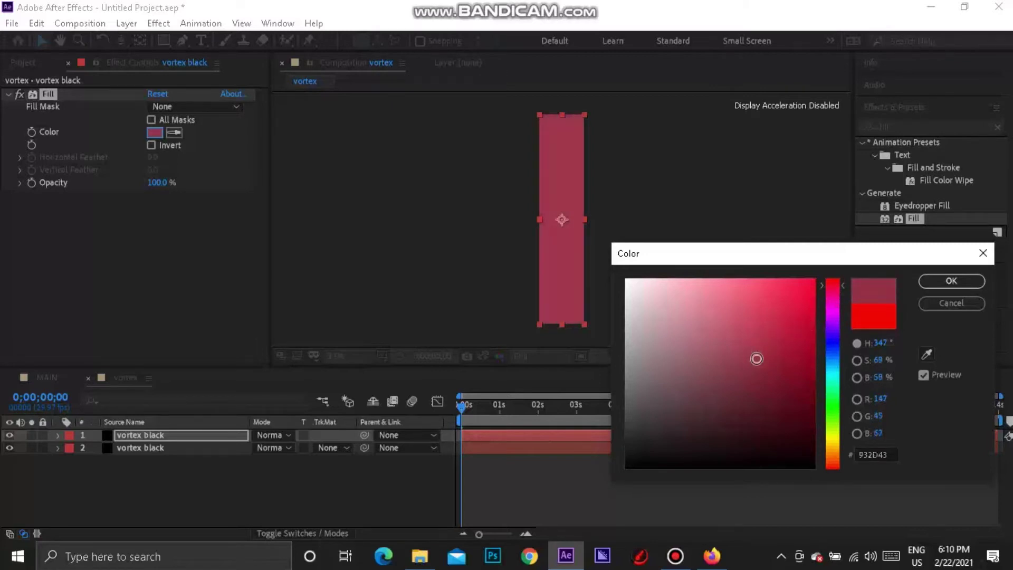
pyautogui.moveTo(841, 293); pyautogui.dragTo(842, 287)
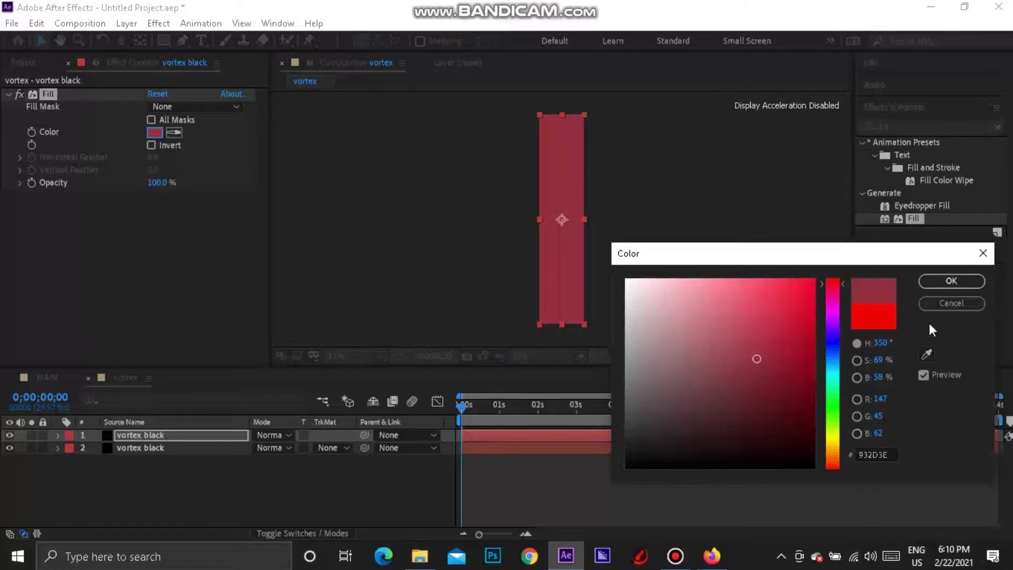
pyautogui.click(950, 281)
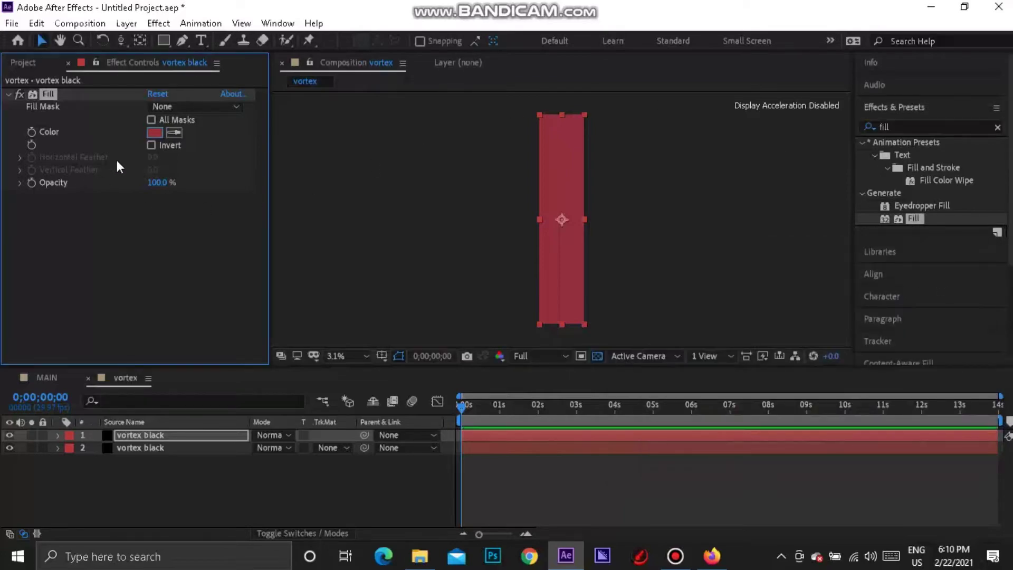
# Apply Venetian Blinds to the top layer with Transition Completion at 50%
pyautogui.doubleClick(885, 127)
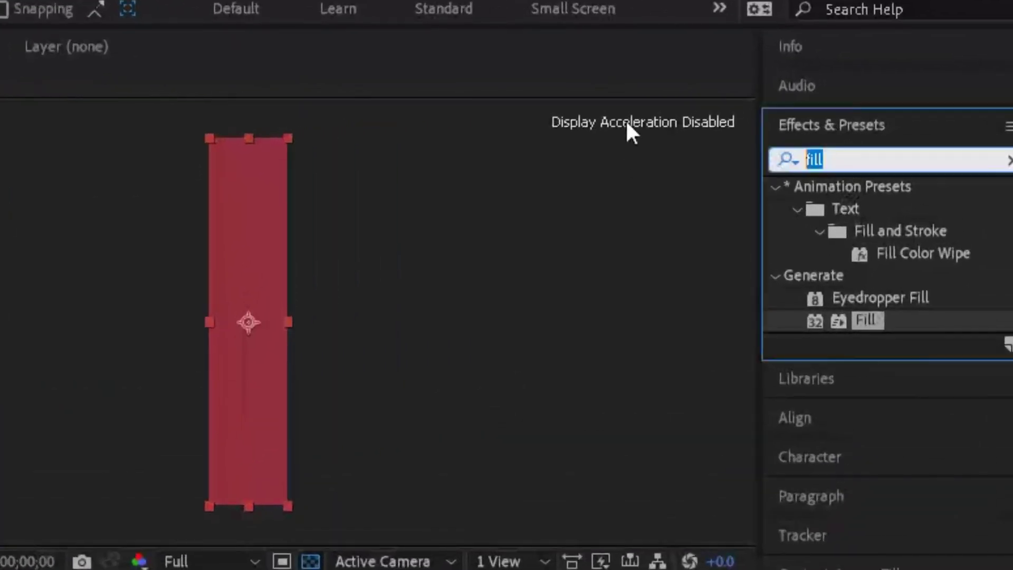
pyautogui.write('ven')
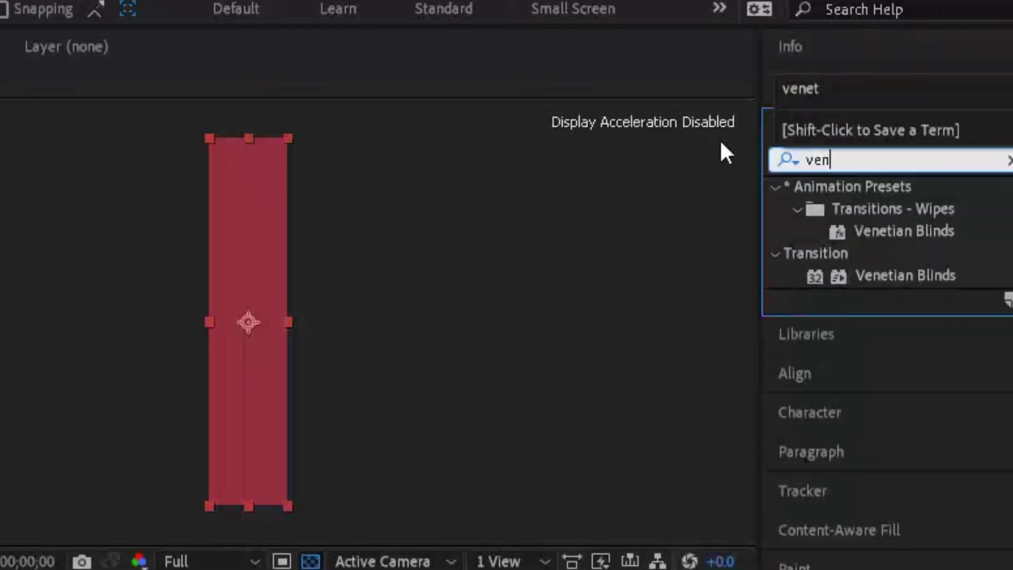
pyautogui.write('etian')
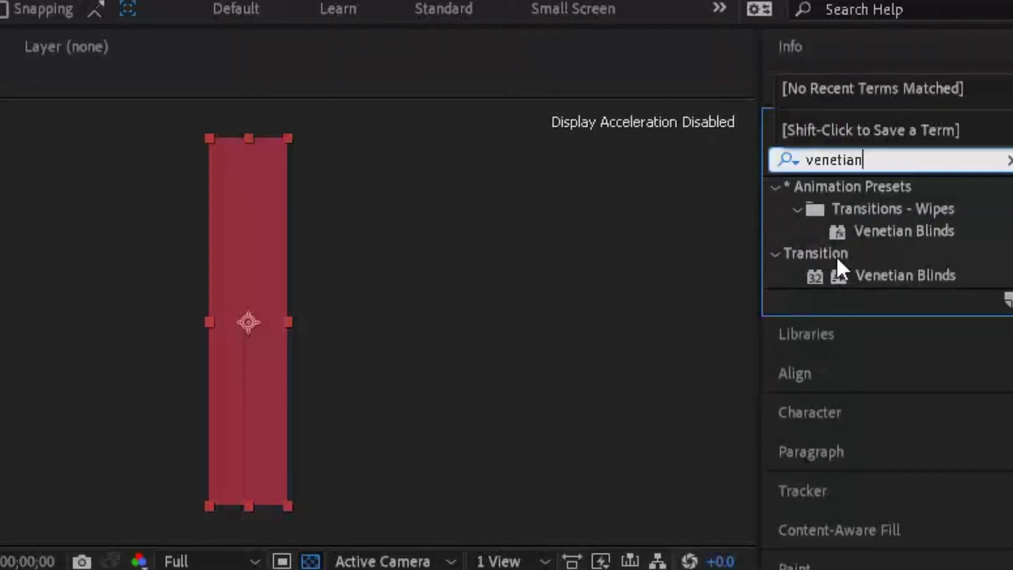
pyautogui.moveTo(844, 274); pyautogui.dragTo(170, 441)
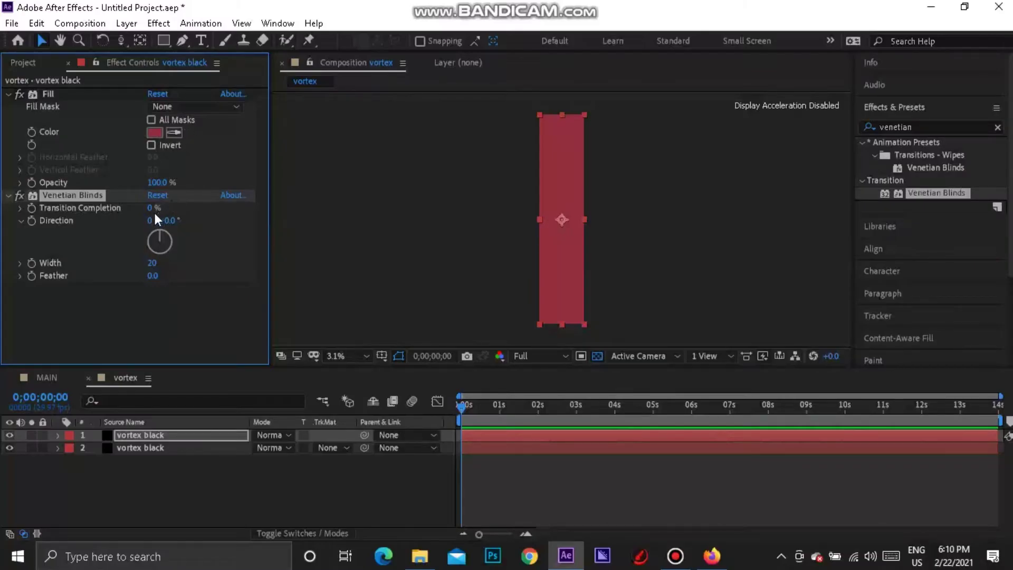
pyautogui.click(150, 207)
pyautogui.write('50')
pyautogui.press('Return')
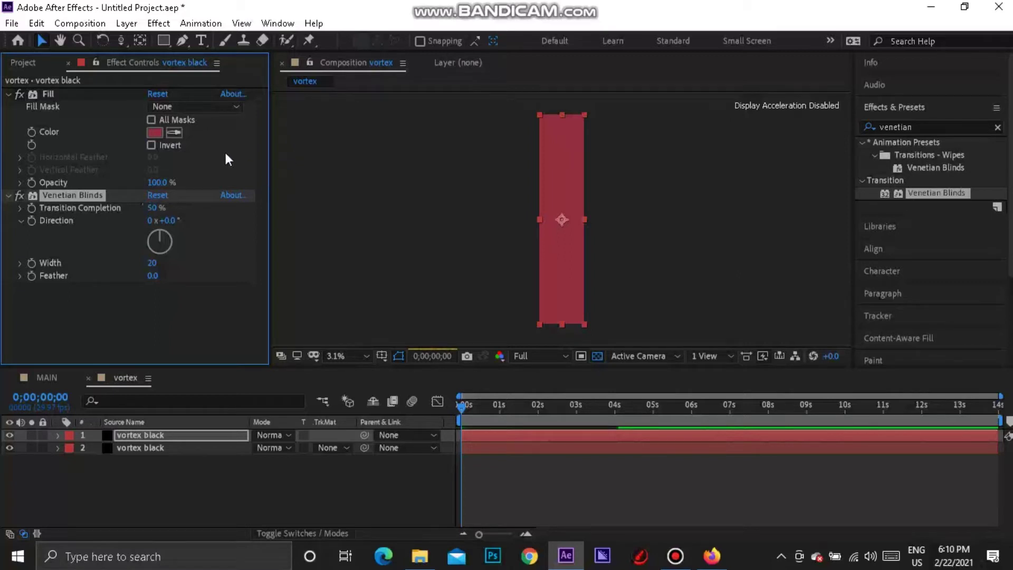
# Set the Venetian Blinds Direction to 90° for horizontal stripes
pyautogui.scroll(2, 580, 158)
pyautogui.scroll(1, 580, 154)
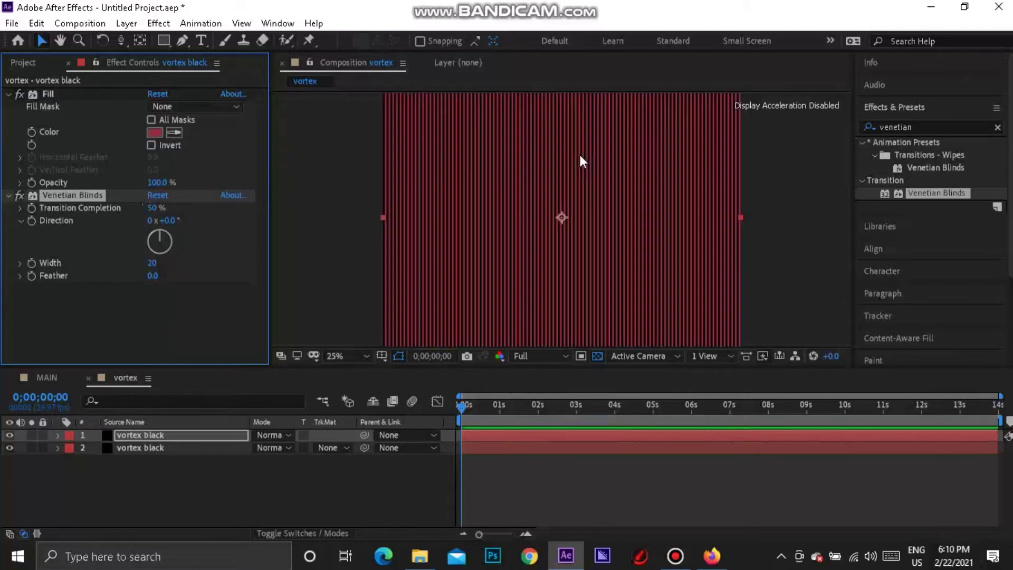
pyautogui.scroll(-1, 580, 153)
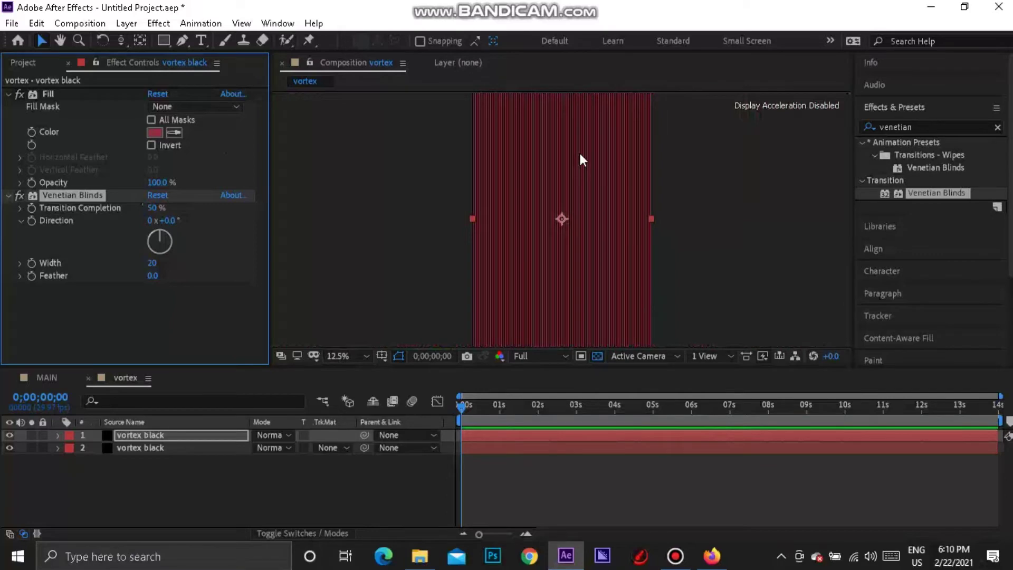
pyautogui.click(167, 220)
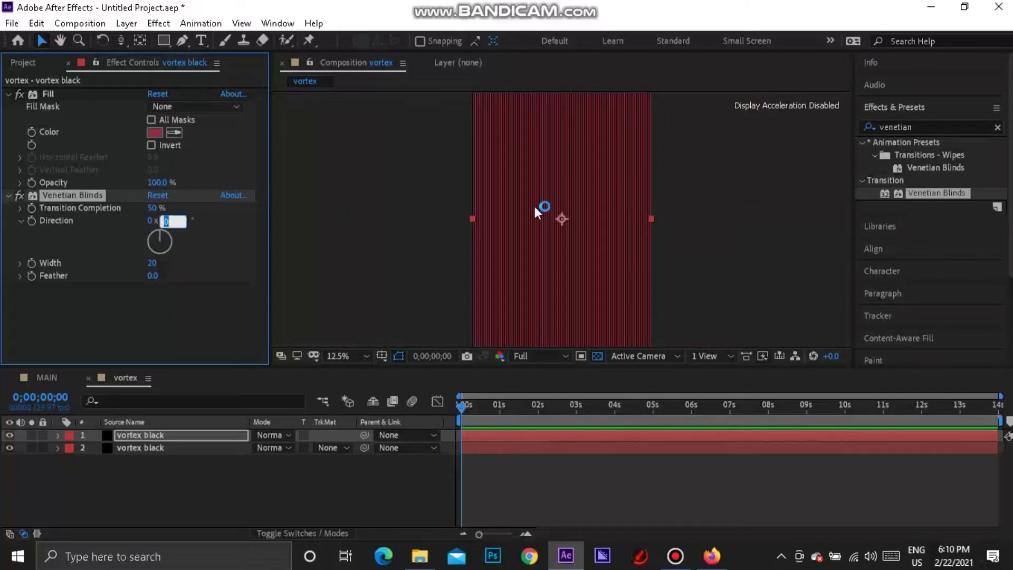
pyautogui.write('90')
pyautogui.press('Return')
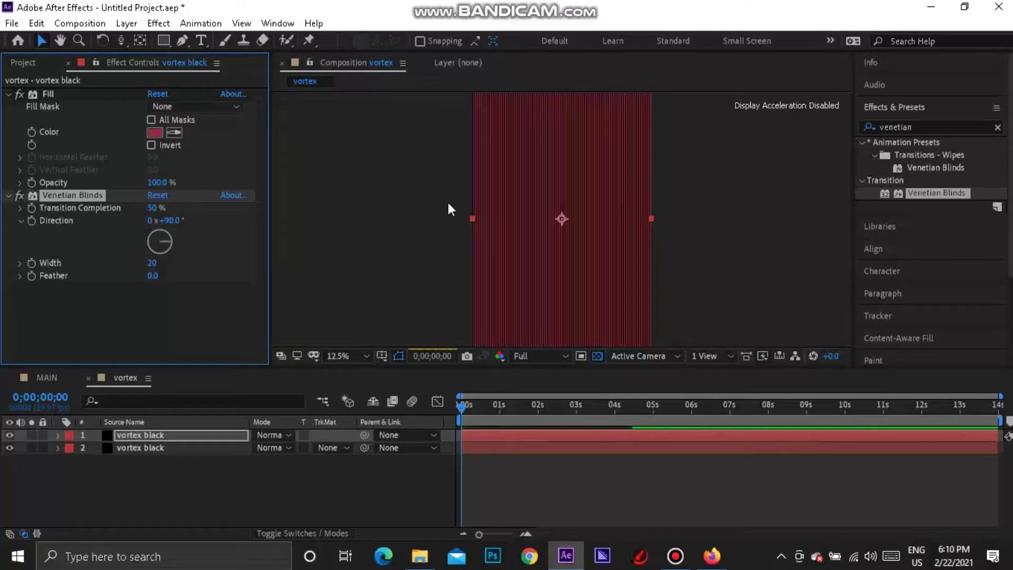
# Set the Venetian Blinds Width to 15
pyautogui.press('.')
pyautogui.press('.')
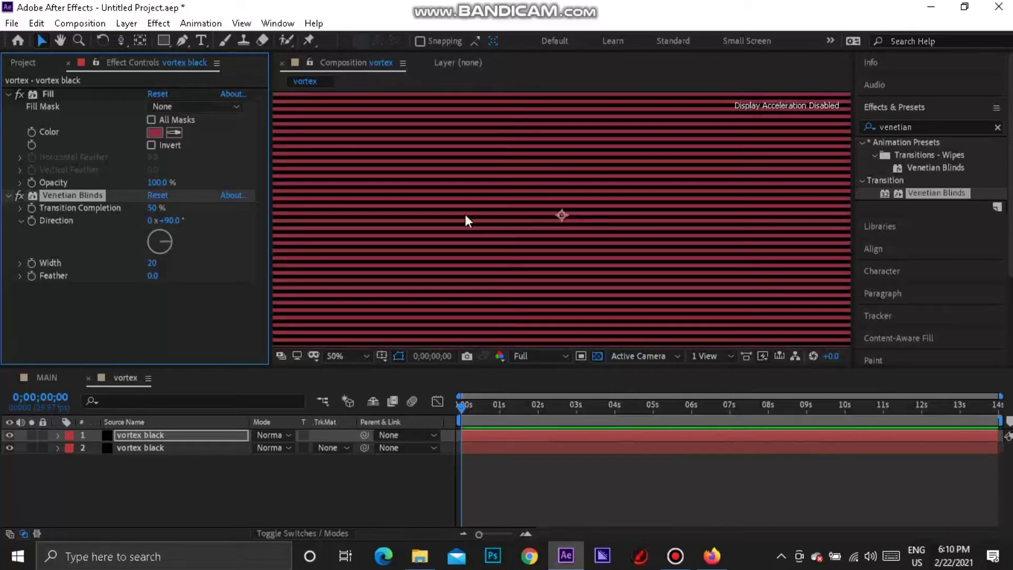
pyautogui.press(',')
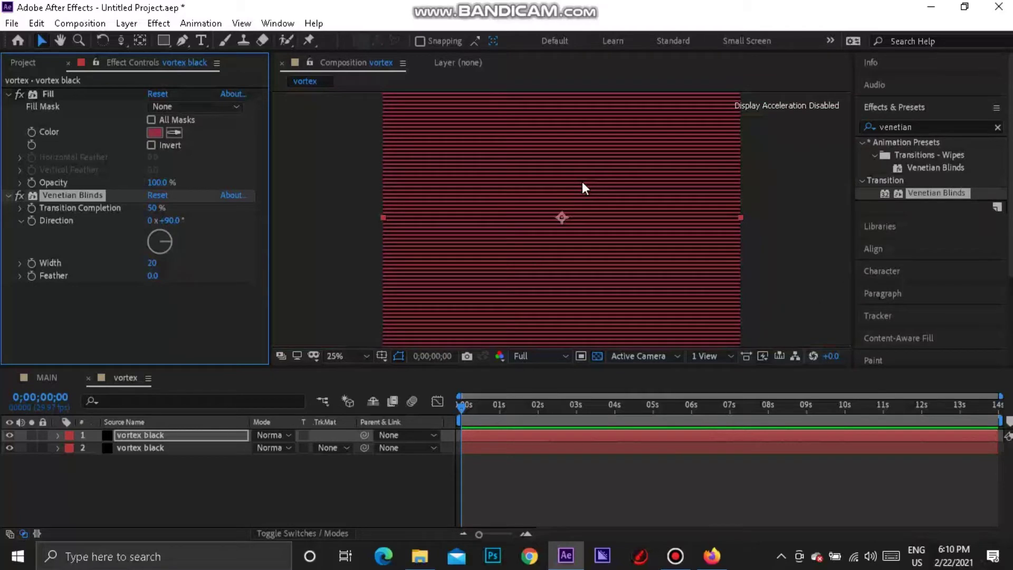
pyautogui.press('.')
pyautogui.press(',')
pyautogui.press(',')
pyautogui.press(',')
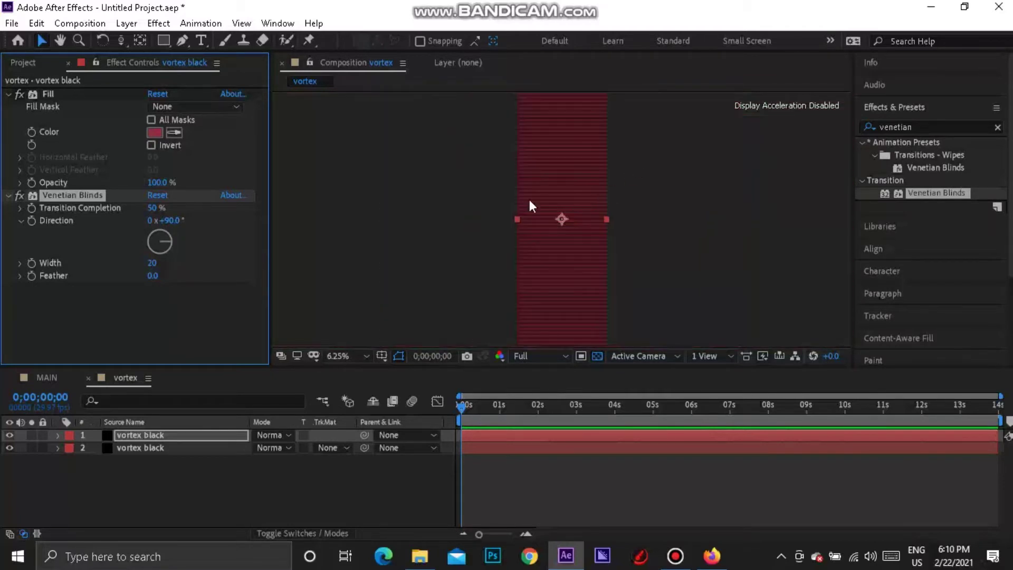
pyautogui.write('20')
pyautogui.click(153, 264)
pyautogui.write('15')
pyautogui.press('Return')
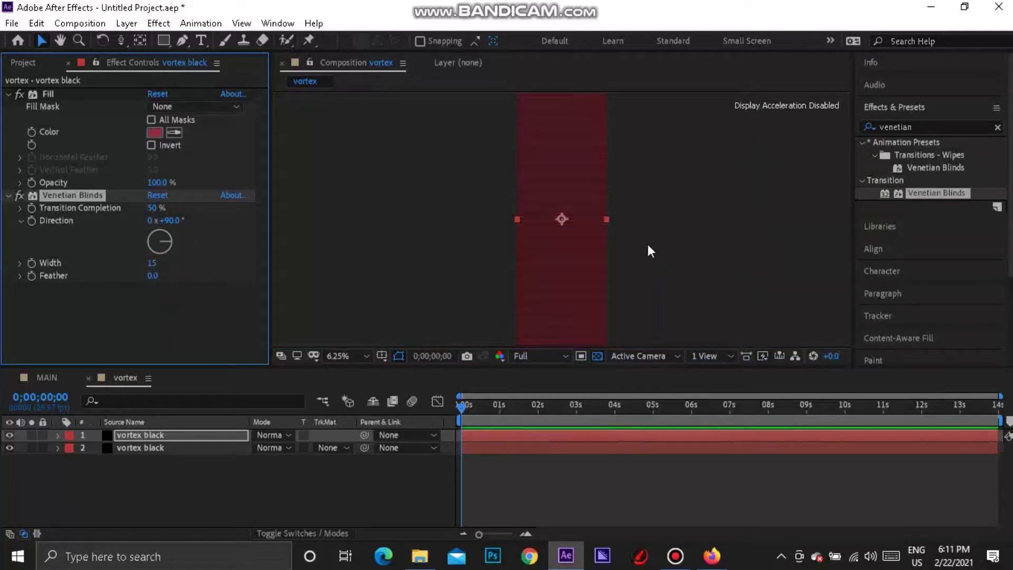
pyautogui.scroll(6, 615, 221)
pyautogui.scroll(-5, 615, 222)
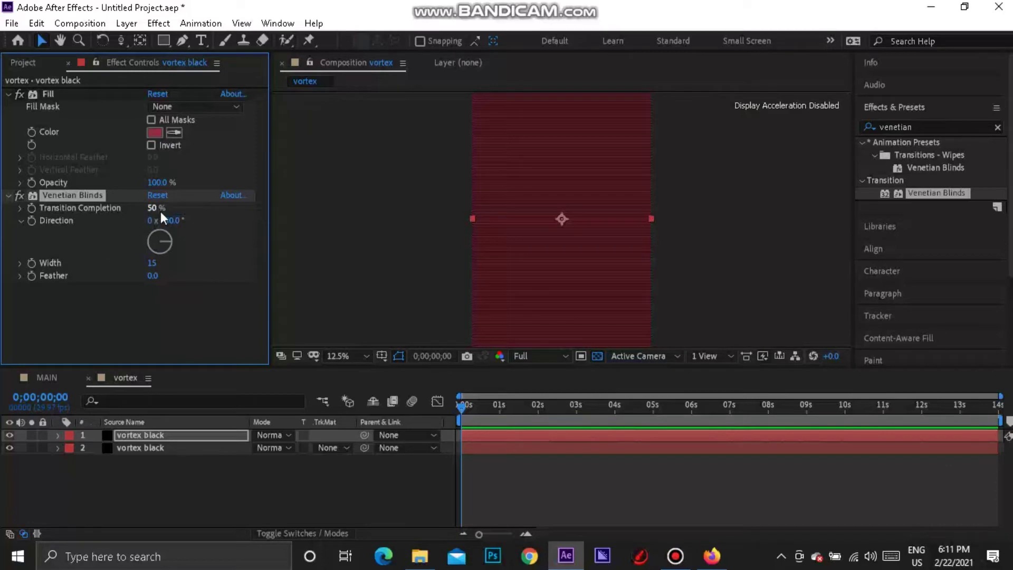
pyautogui.click(921, 126)
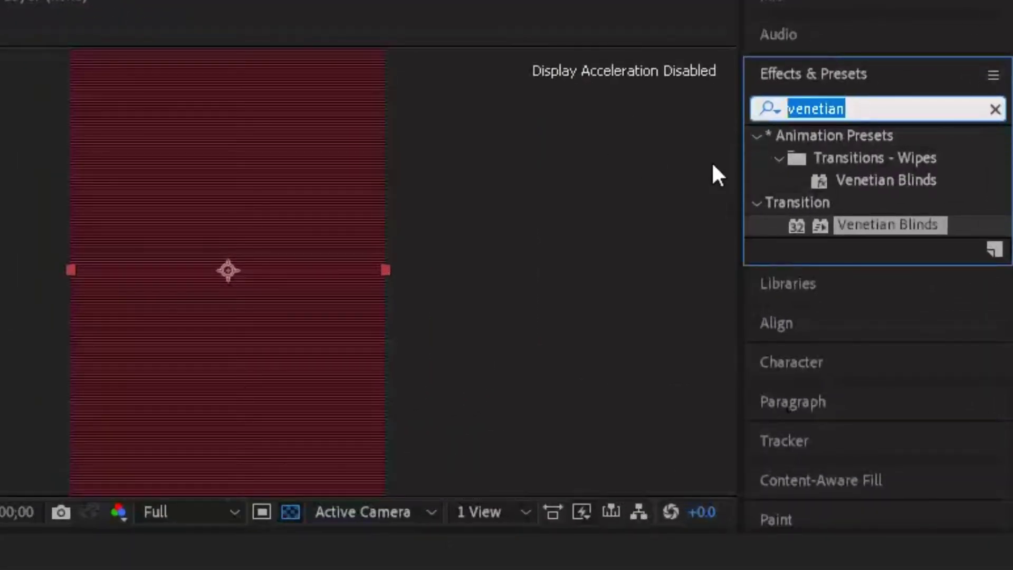
# Apply Turbulent Displace to the striped vortex black layer
pyautogui.write('displ')
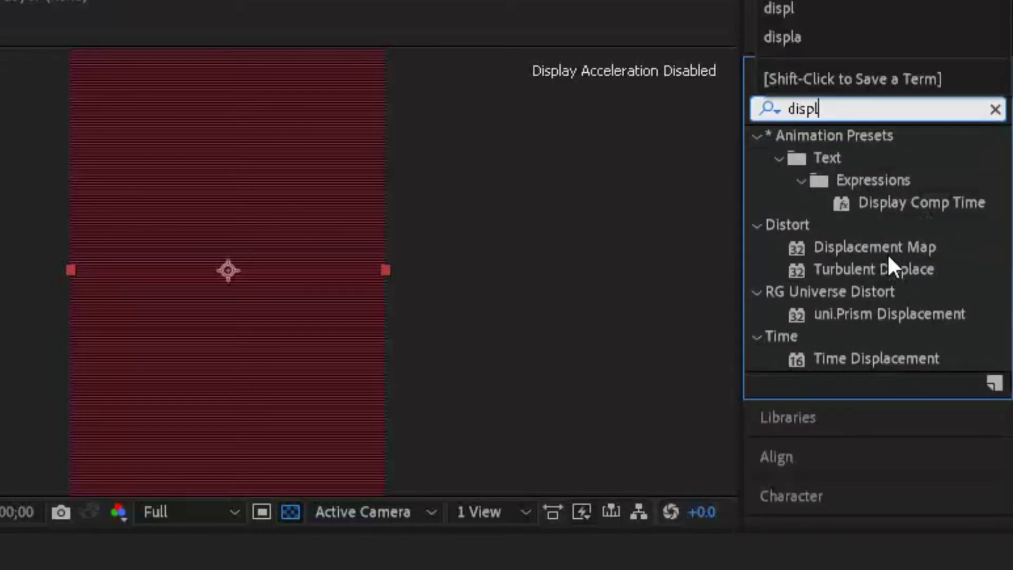
pyautogui.moveTo(887, 252); pyautogui.dragTo(152, 470)
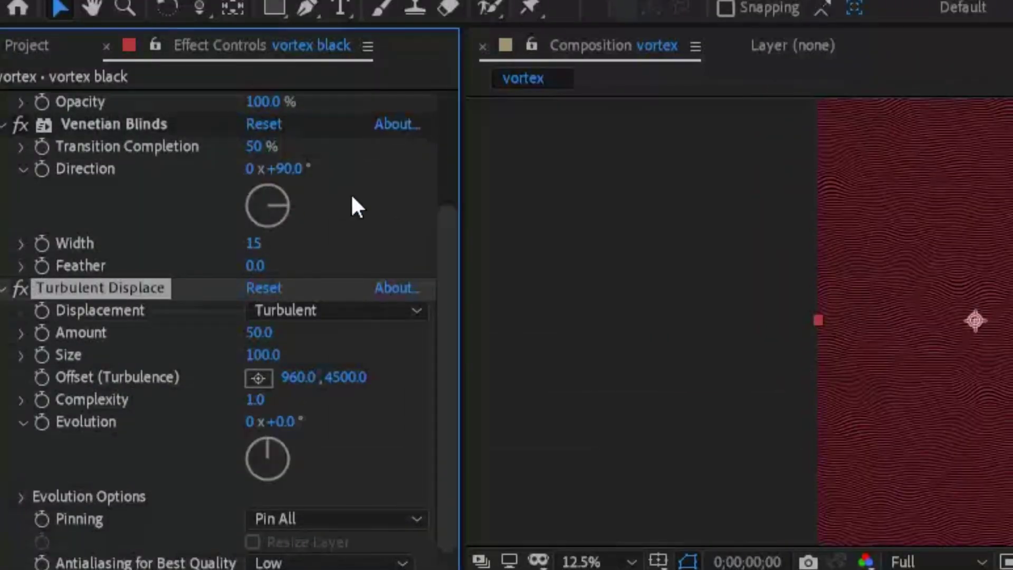
pyautogui.scroll(4, 963, 326)
pyautogui.scroll(-2, 963, 326)
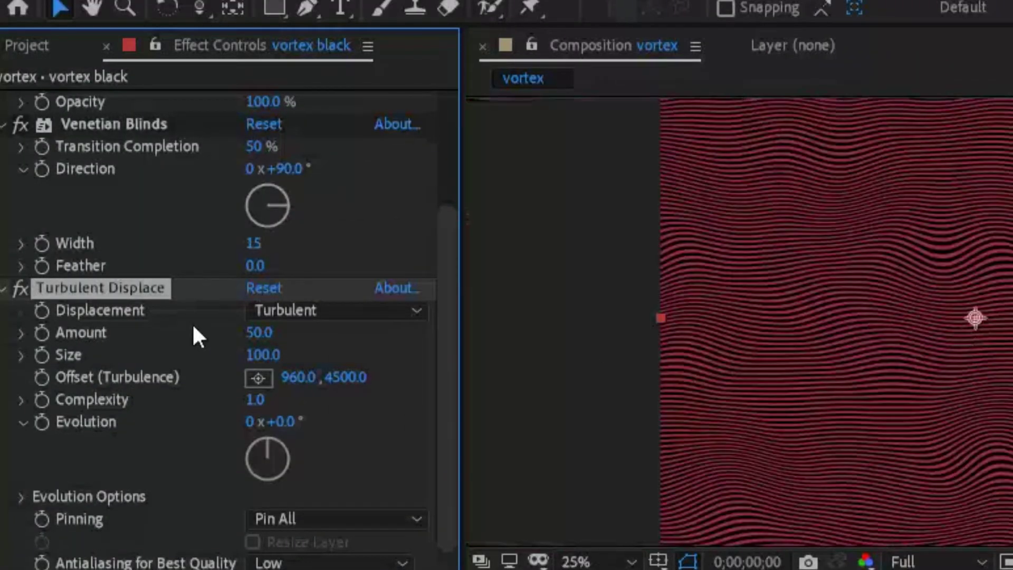
# Adjust the turbulence Amount, trying 440 and 170 before settling on 120
pyautogui.moveTo(255, 342); pyautogui.dragTo(327, 333)
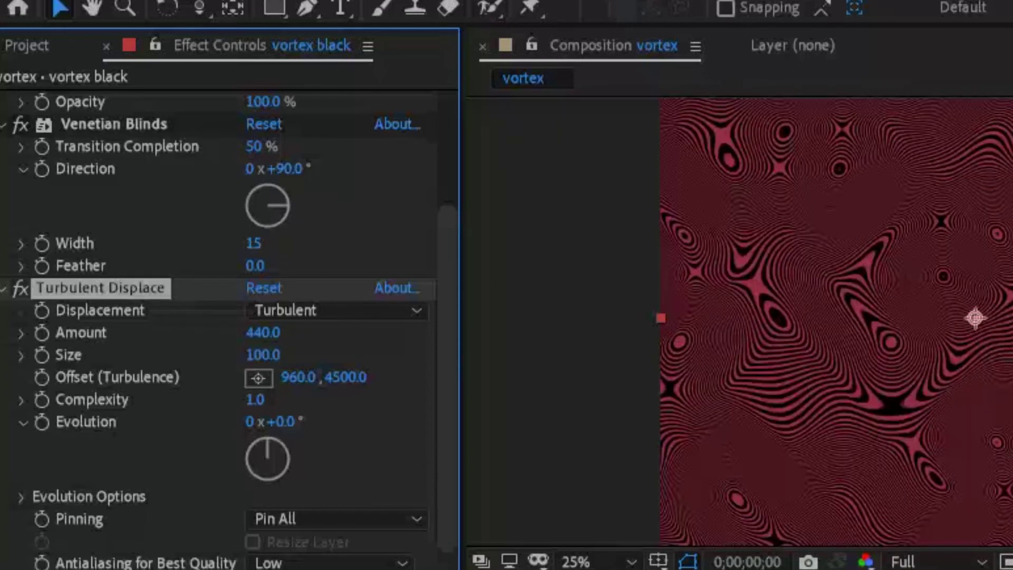
pyautogui.scroll(4, 975, 318)
pyautogui.scroll(-4, 975, 317)
pyautogui.scroll(1, 949, 319)
pyautogui.scroll(-2, 933, 331)
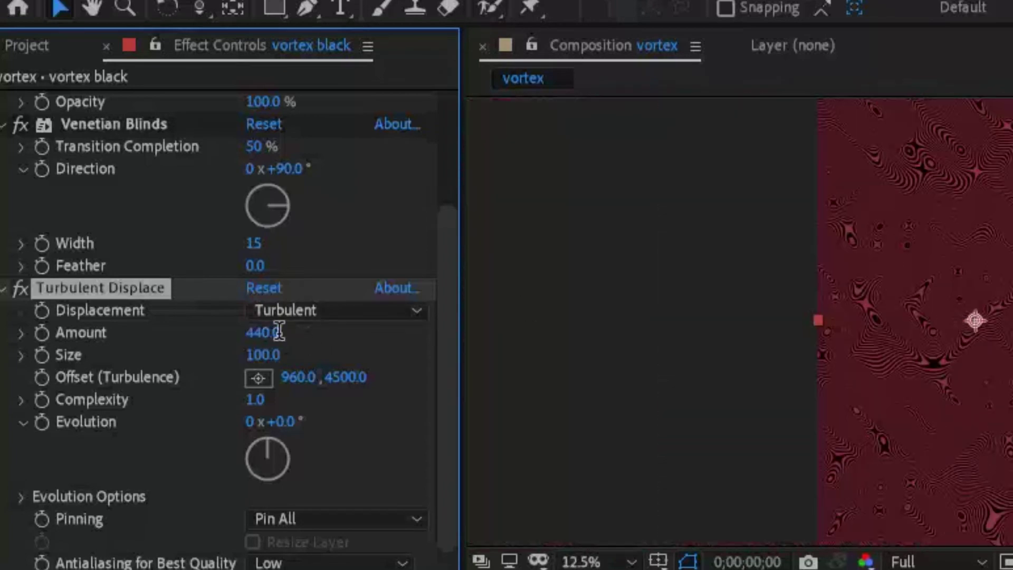
pyautogui.click(278, 331)
pyautogui.write('170')
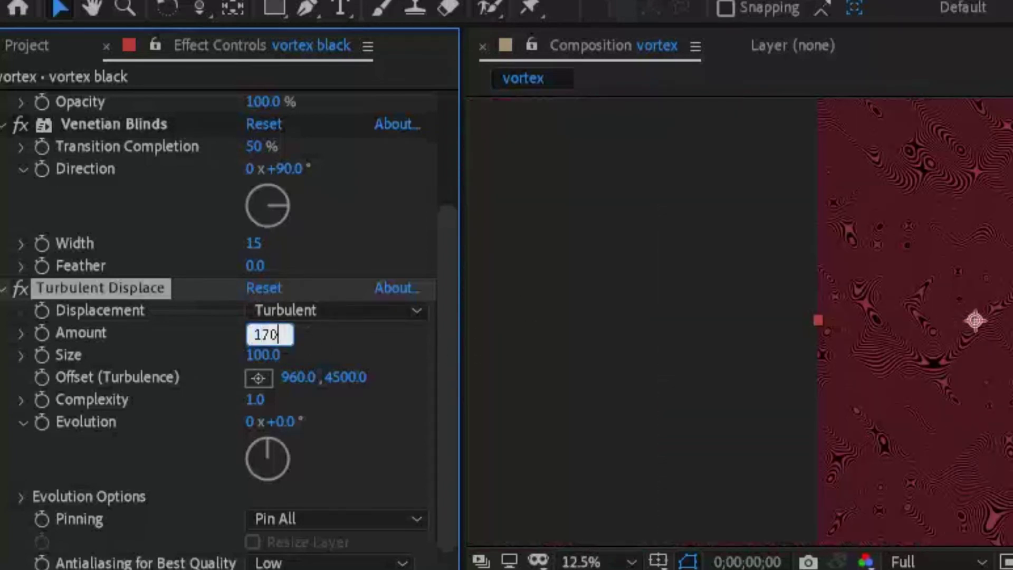
pyautogui.press('Return')
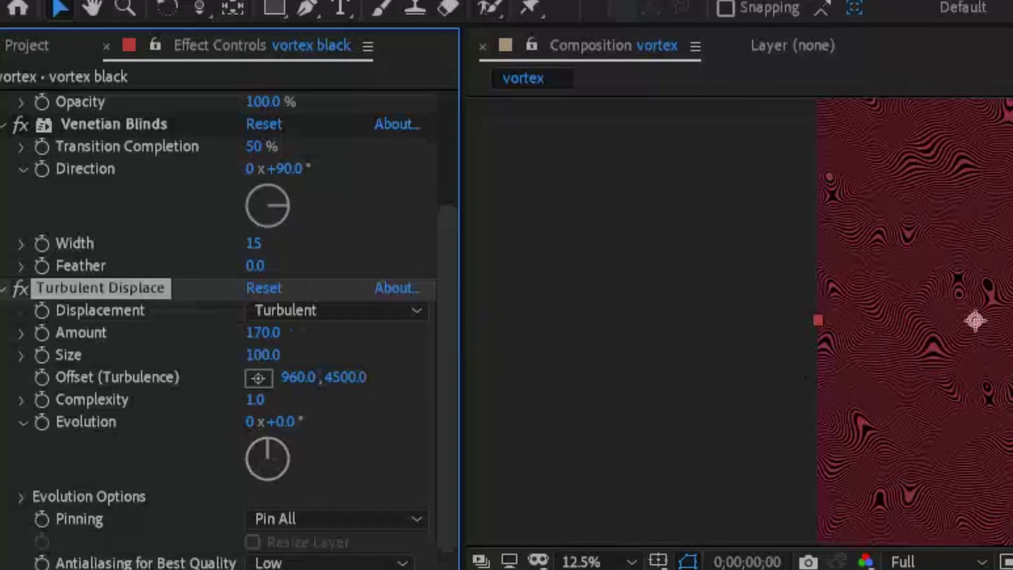
pyautogui.press('.')
pyautogui.click(274, 337)
pyautogui.write('12')
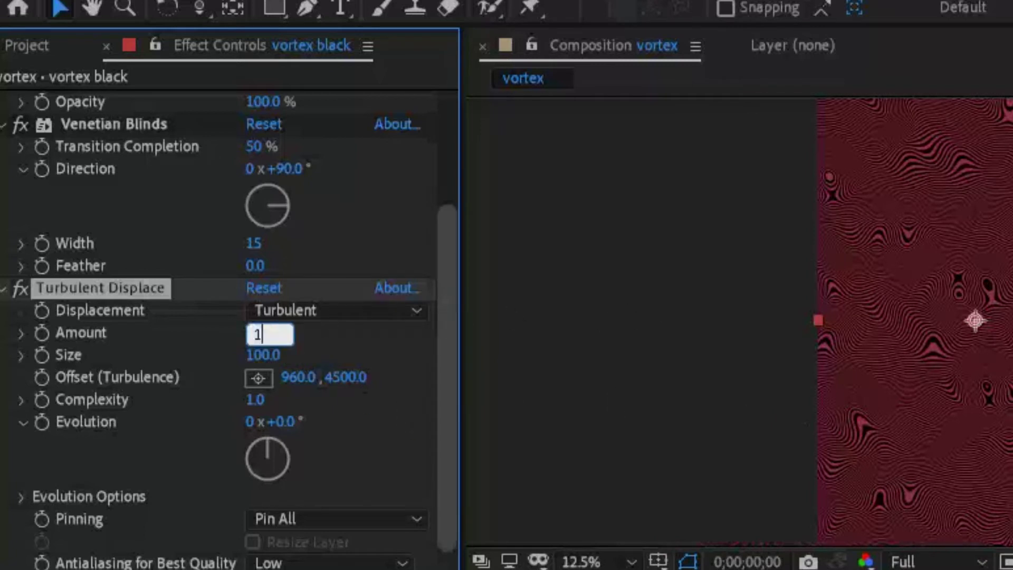
pyautogui.write('0')
pyautogui.press('Return')
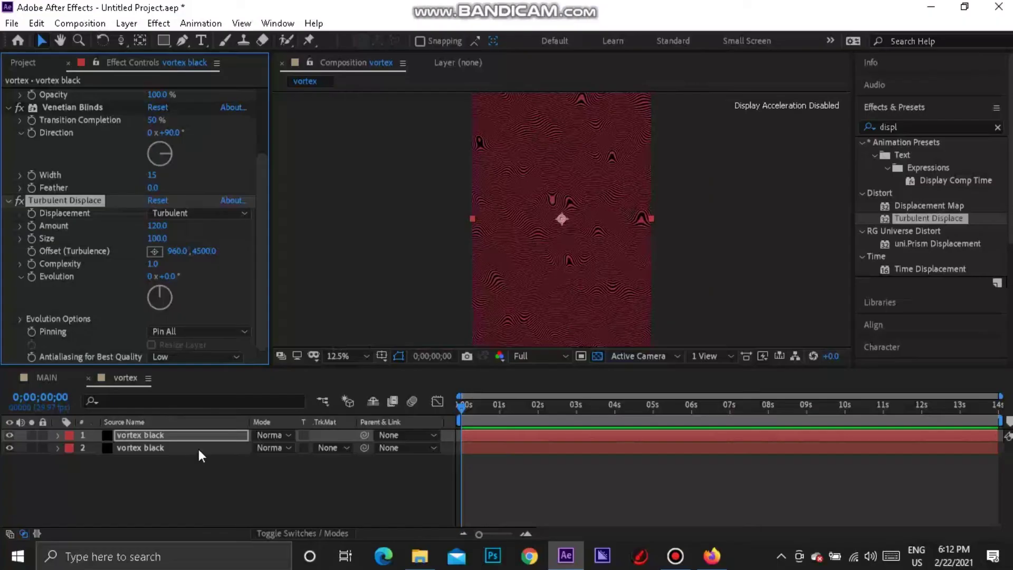
# Pre-compose both vortex black layers into 'vortex pre comp', moving all attributes
pyautogui.keyDown('ctrl'); pyautogui.click(153, 448); pyautogui.keyUp('ctrl')
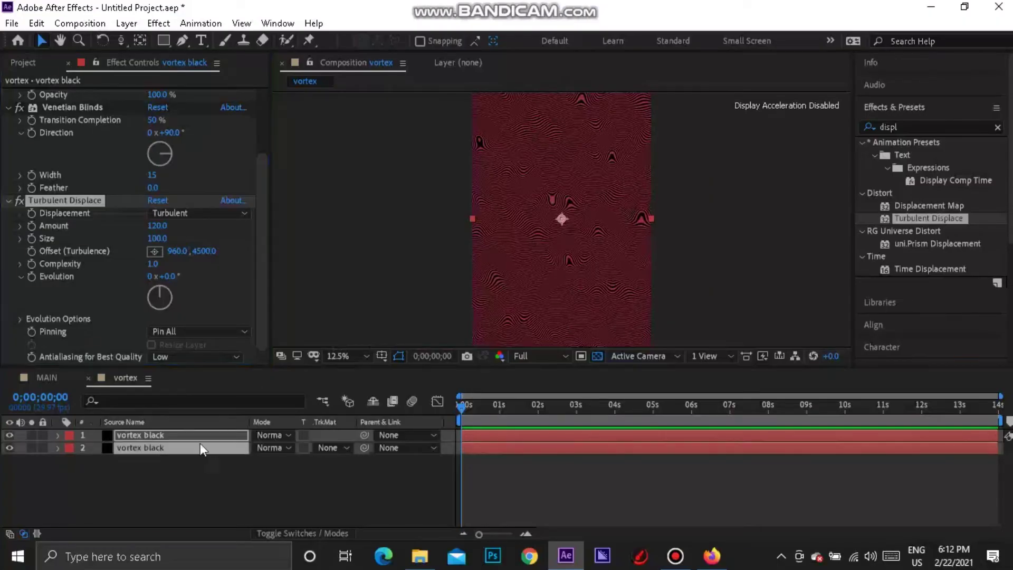
pyautogui.keyDown('ctrl'); pyautogui.click(134, 435); pyautogui.keyUp('ctrl')
pyautogui.doubleClick(185, 447)
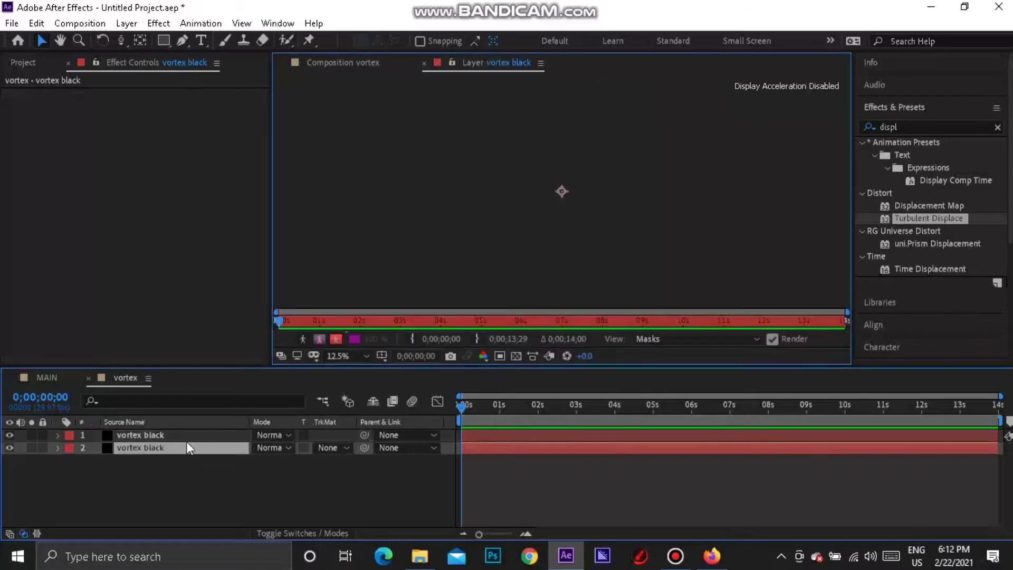
pyautogui.keyDown('ctrl'); pyautogui.click(145, 435); pyautogui.keyUp('ctrl')
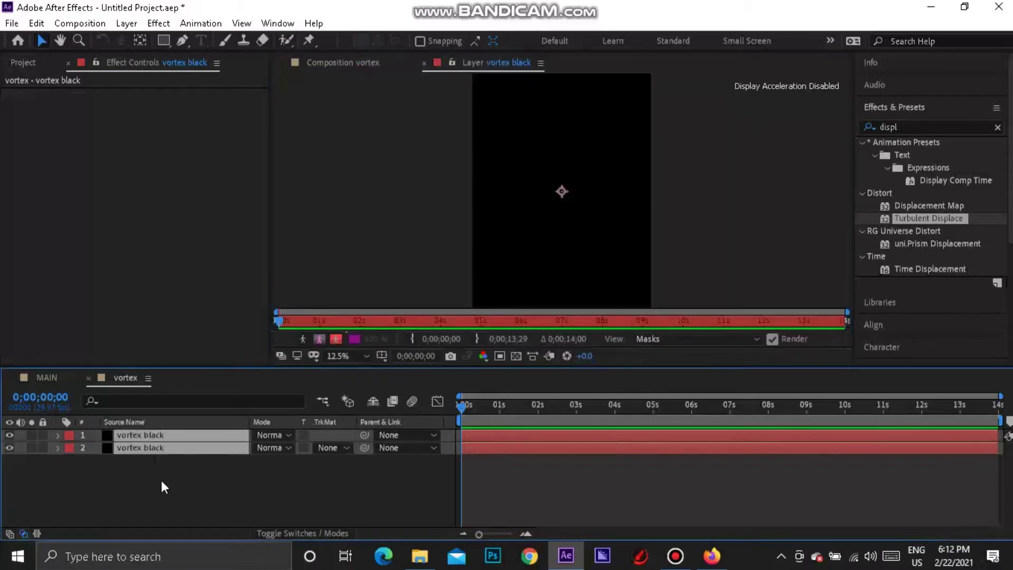
pyautogui.click(154, 465)
pyautogui.click(353, 70)
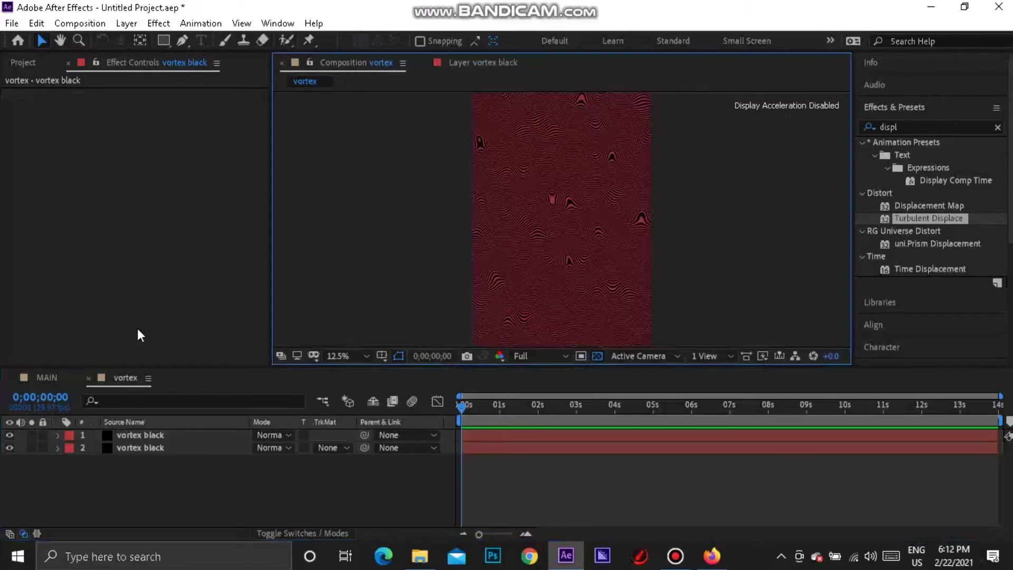
pyautogui.click(139, 435)
pyautogui.keyDown('ctrl'); pyautogui.click(143, 448); pyautogui.keyUp('ctrl')
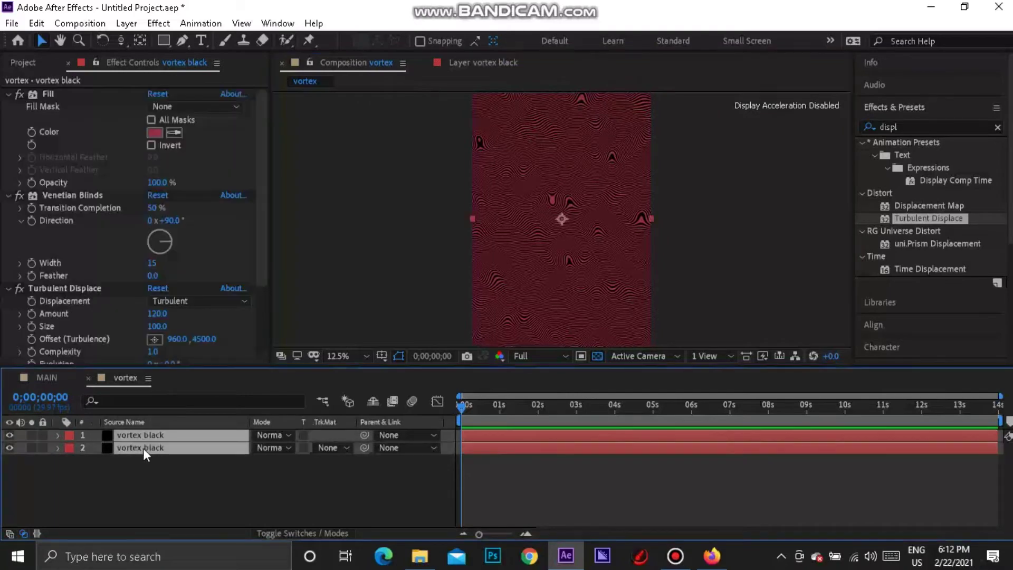
pyautogui.rightClick(141, 445)
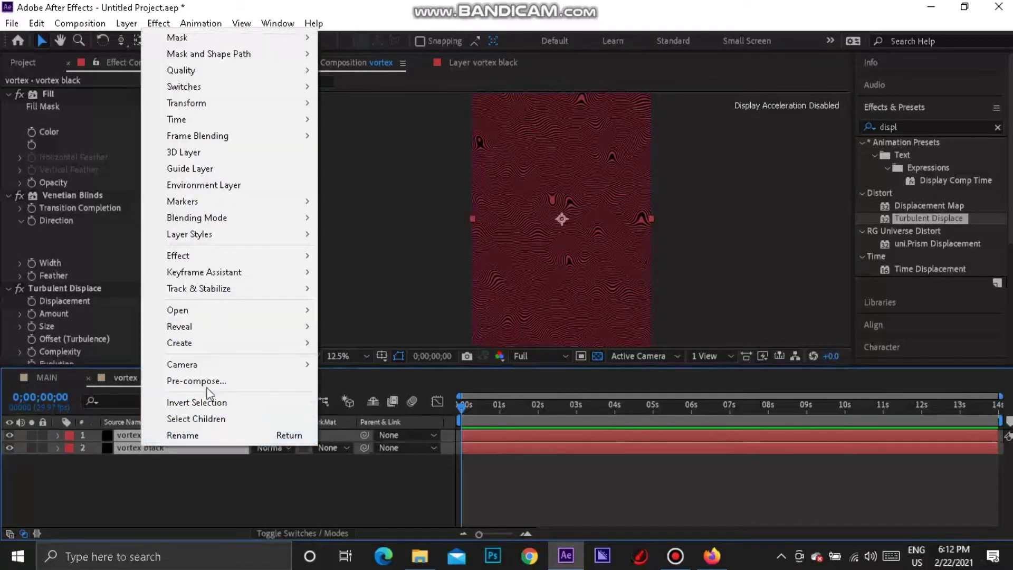
pyautogui.click(211, 380)
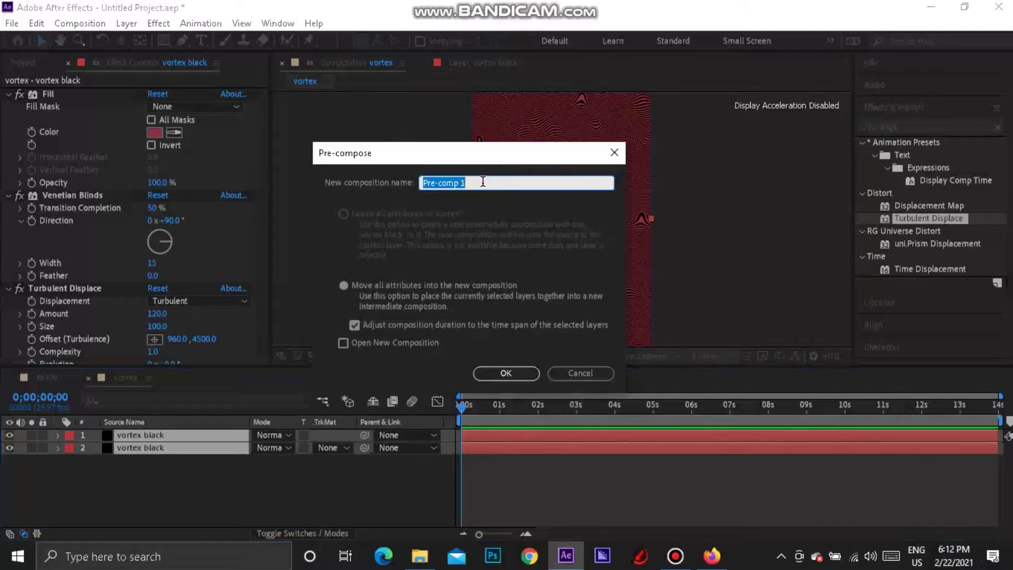
pyautogui.write('vortex pre')
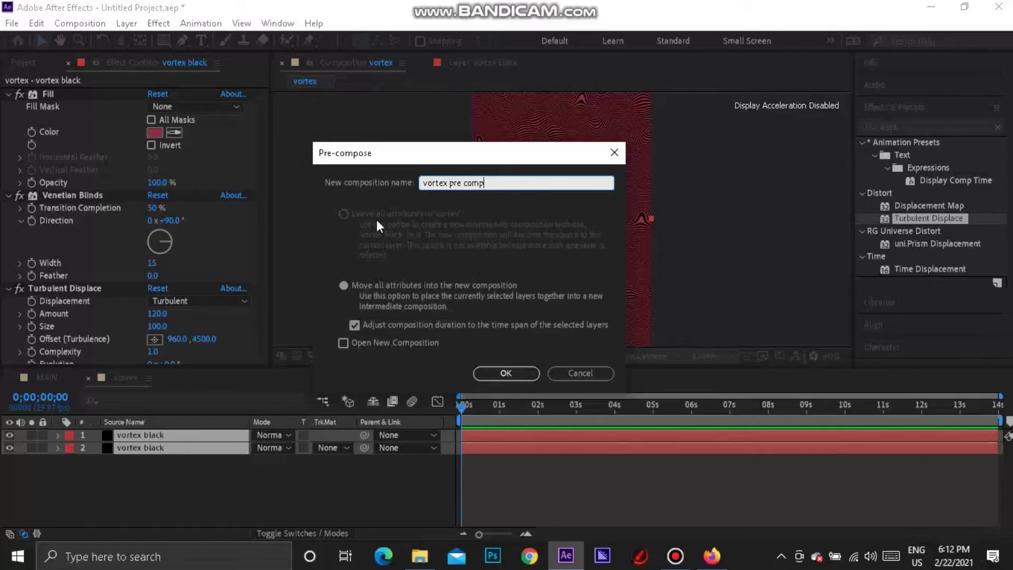
pyautogui.click(500, 375)
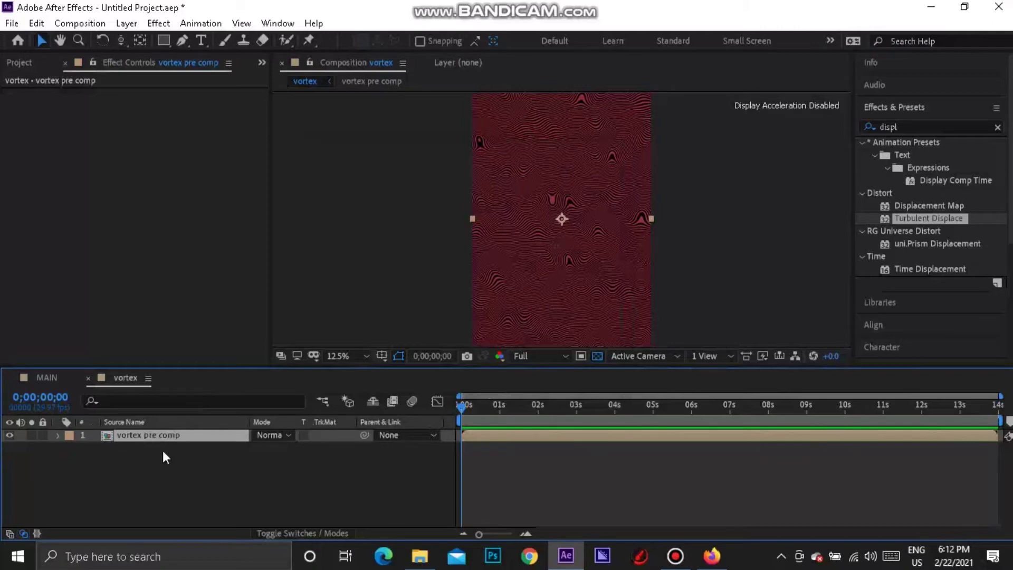
# Duplicate the vortex pre comp layer and flip the copy horizontally
pyautogui.hotkey('ctrl', 'd')
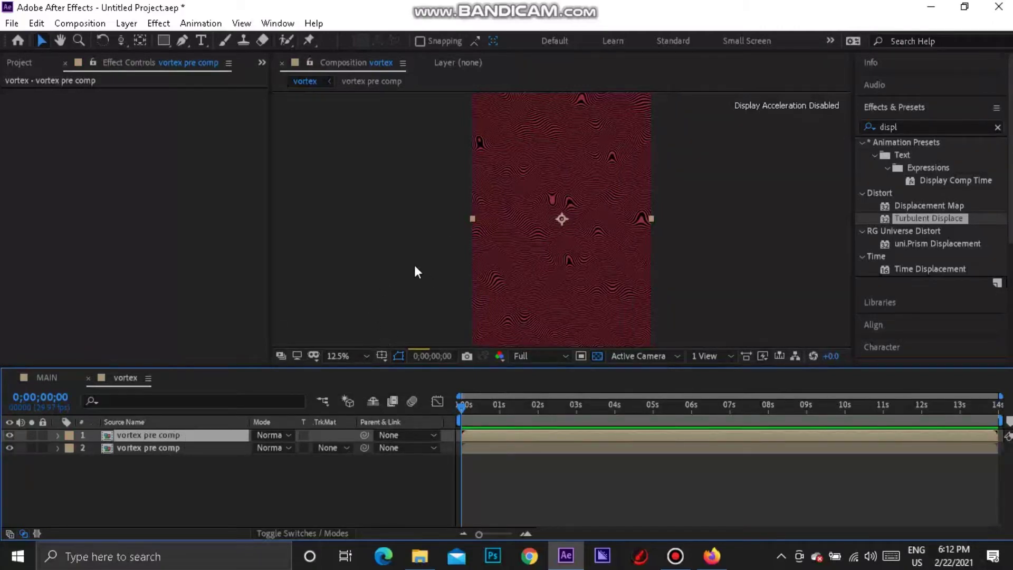
pyautogui.rightClick(528, 258)
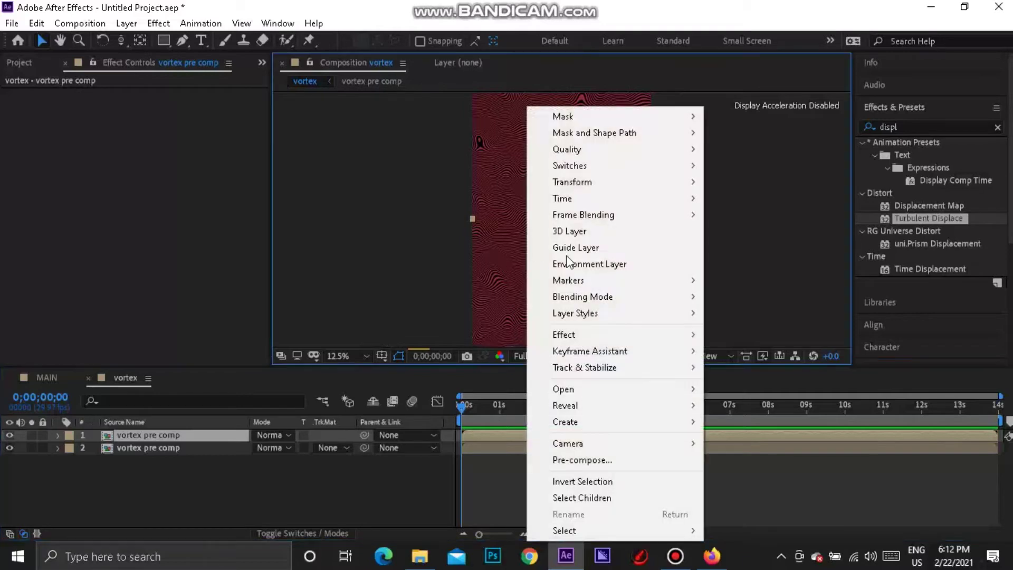
pyautogui.moveTo(634, 181)
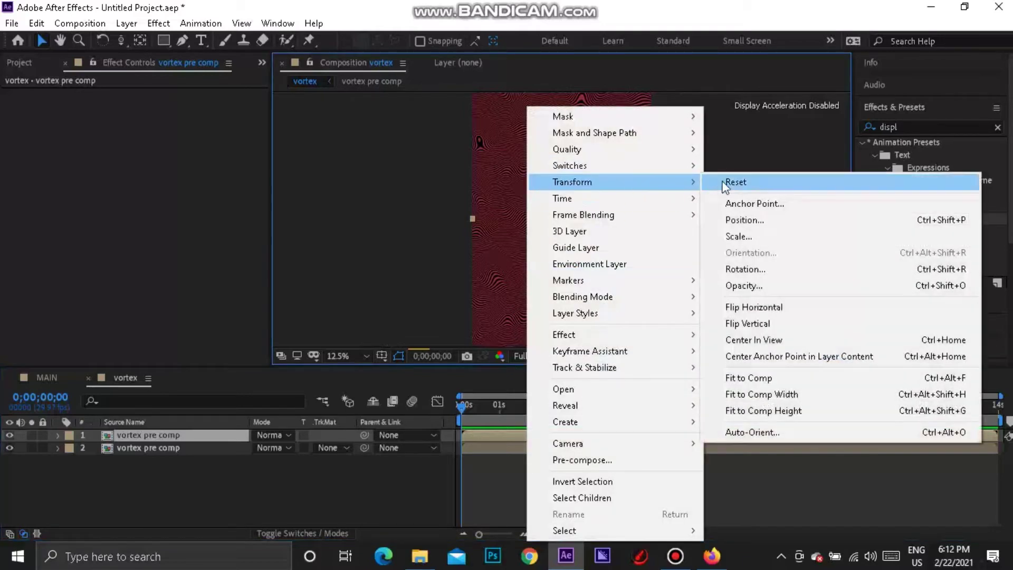
pyautogui.click(764, 306)
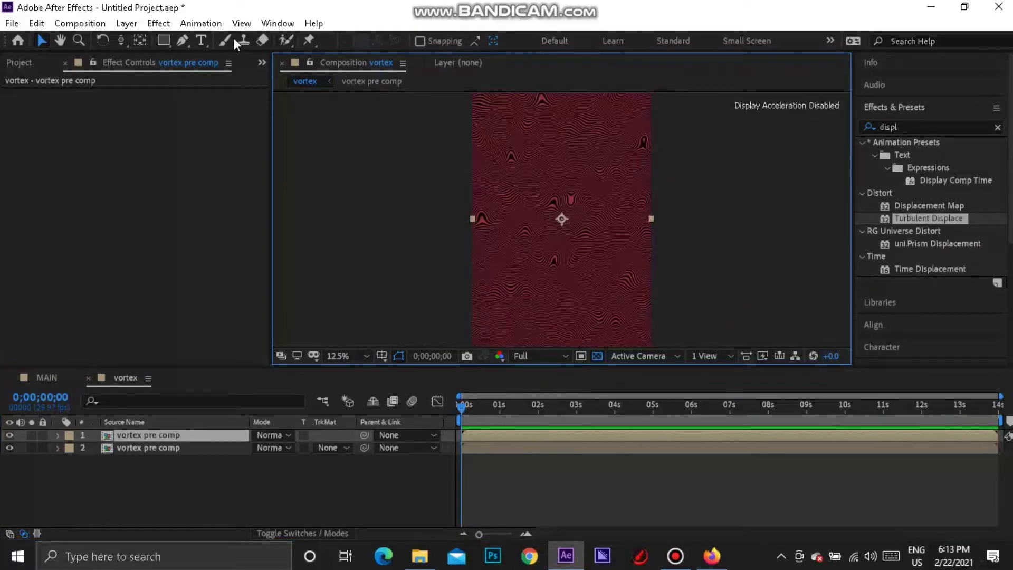
# Draw a rectangular mask around the tall striped strip
pyautogui.click(163, 40)
pyautogui.press(',')
pyautogui.press(',')
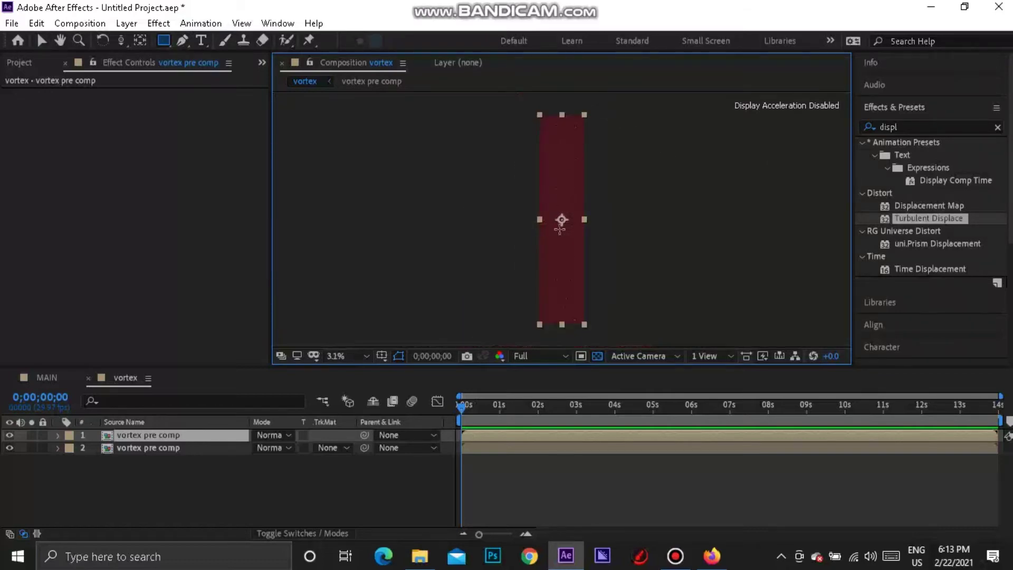
pyautogui.moveTo(600, 99); pyautogui.dragTo(552, 337)
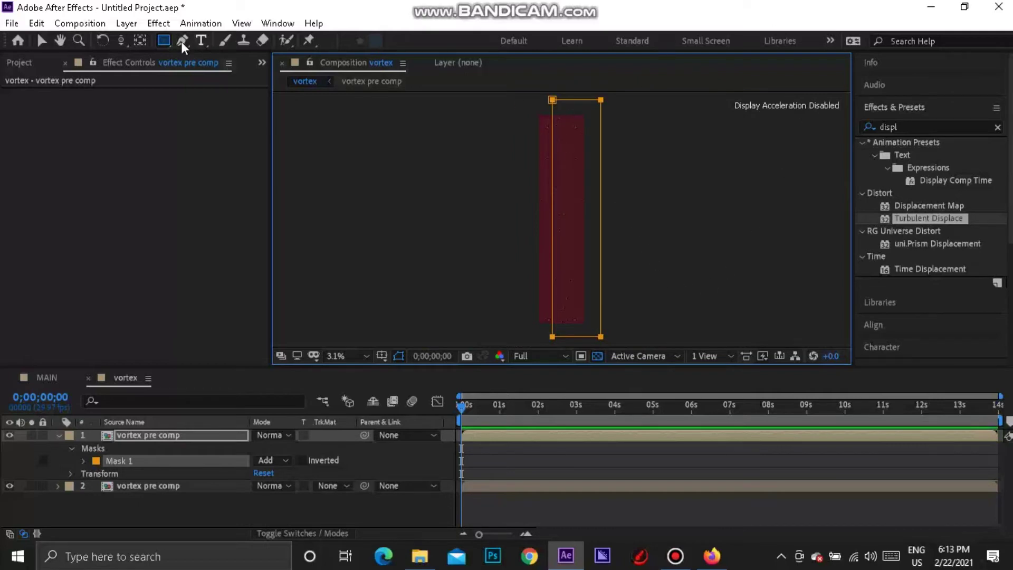
# Add four Pen-tool points down the mask's left edge, offsetting each to zigzag it
pyautogui.press('g')
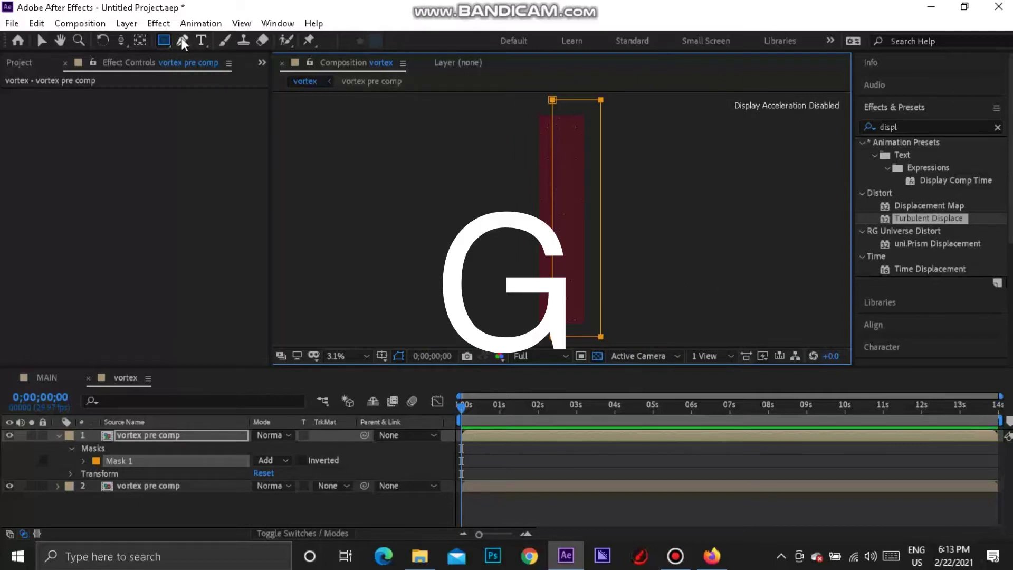
pyautogui.scroll(2, 563, 175)
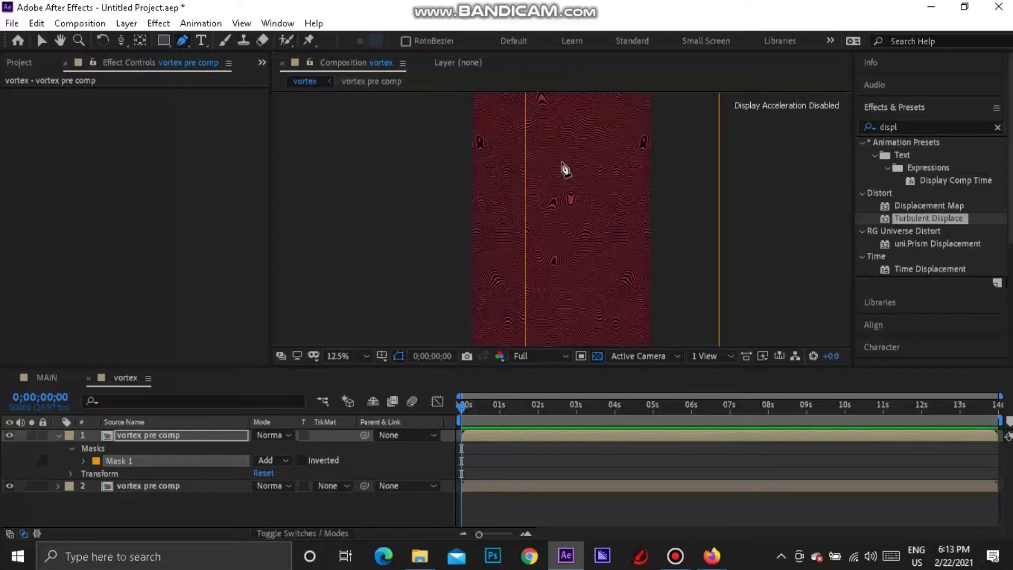
pyautogui.press('h')
pyautogui.moveTo(572, 181); pyautogui.dragTo(549, 273)
pyautogui.press('g')
pyautogui.scroll(-2, 549, 264)
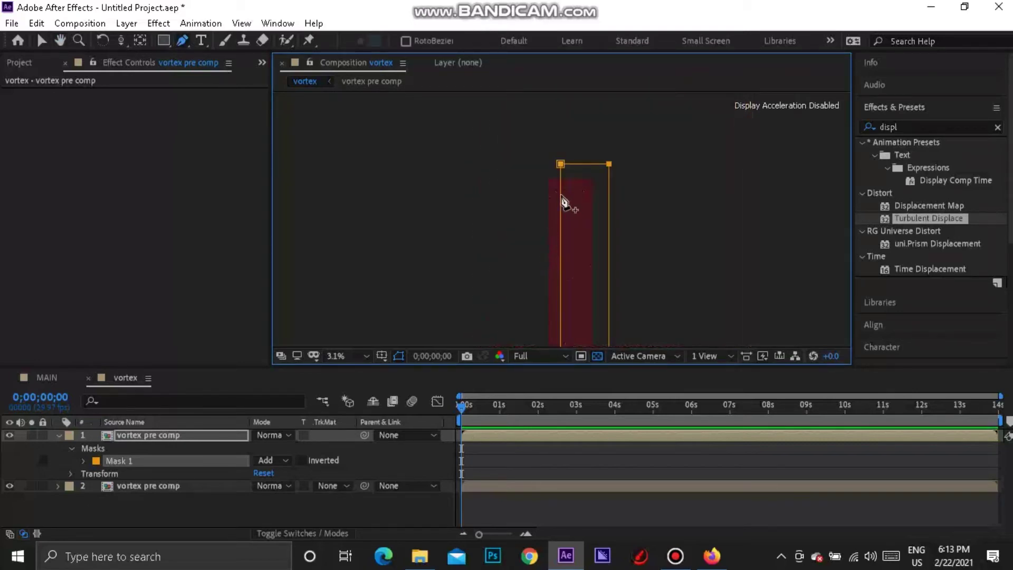
pyautogui.click(560, 194)
pyautogui.moveTo(562, 197); pyautogui.dragTo(564, 200)
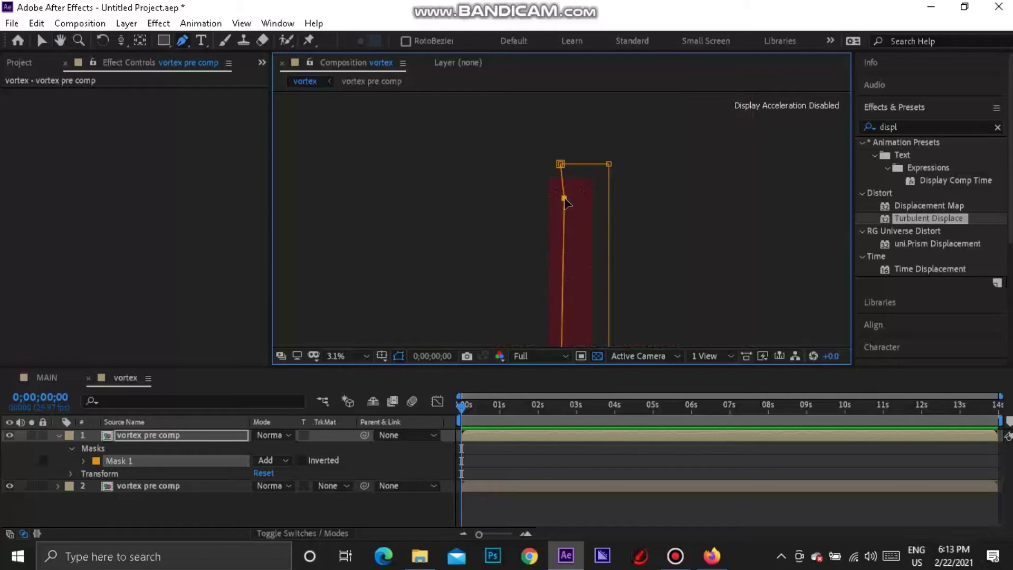
pyautogui.click(564, 224)
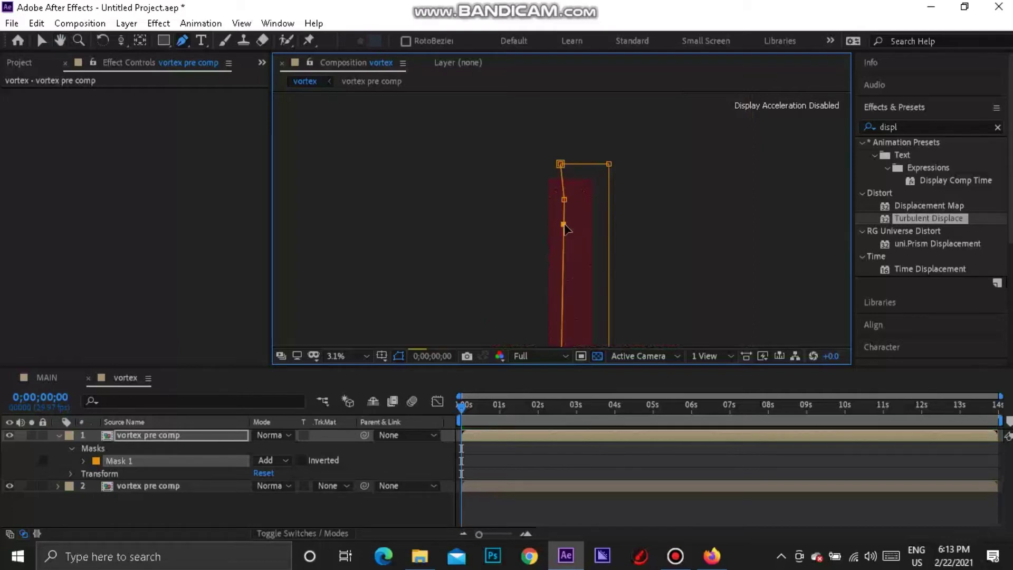
pyautogui.moveTo(561, 233); pyautogui.dragTo(561, 236)
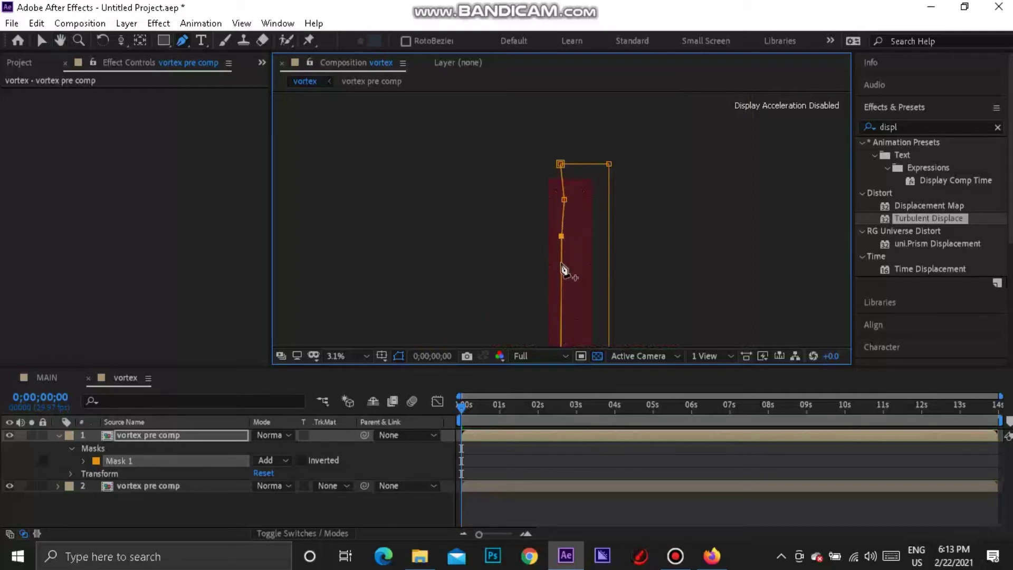
pyautogui.click(561, 269)
pyautogui.moveTo(561, 270); pyautogui.dragTo(567, 268)
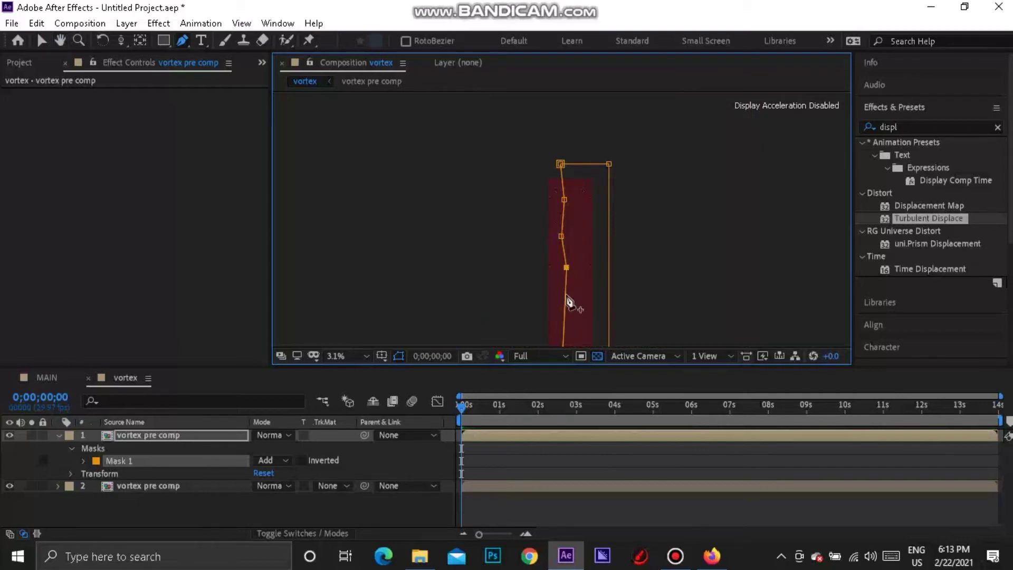
pyautogui.click(564, 300)
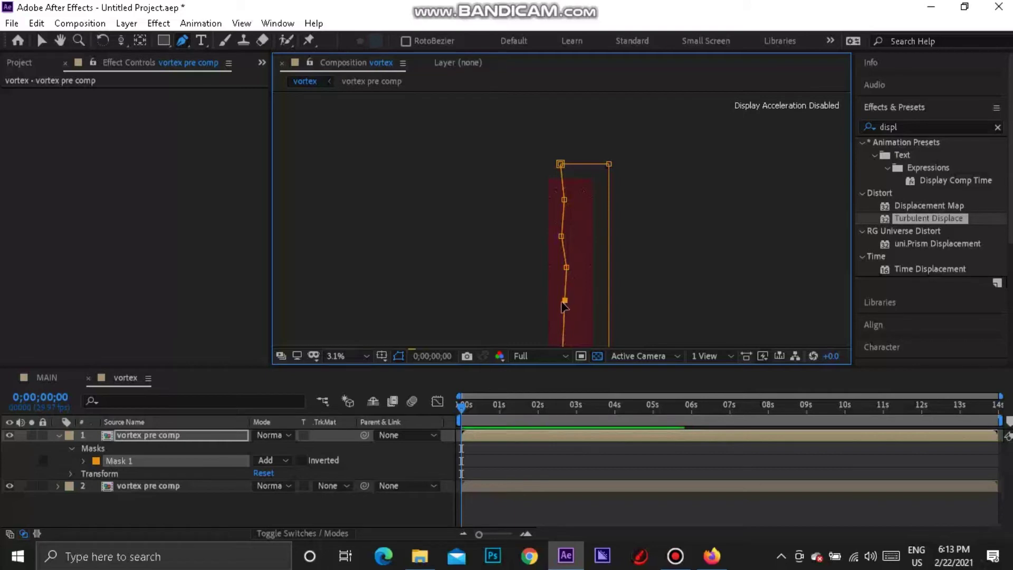
pyautogui.moveTo(564, 301); pyautogui.dragTo(559, 298)
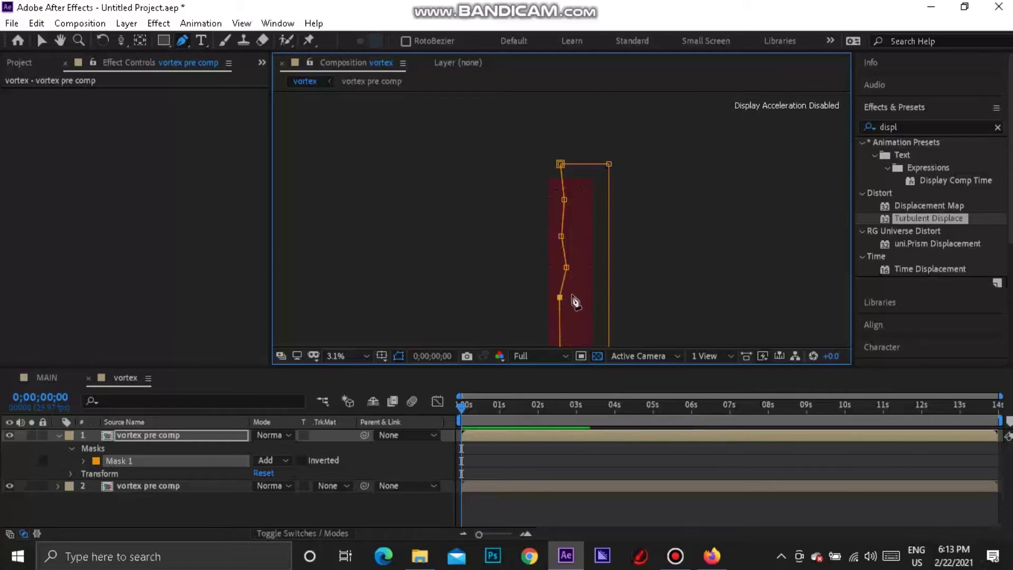
# Add two more sharp points on the lower left edge and shift the bottom-left corner right
pyautogui.press('space')
pyautogui.moveTo(594, 301); pyautogui.dragTo(582, 229)
pyautogui.click(550, 260)
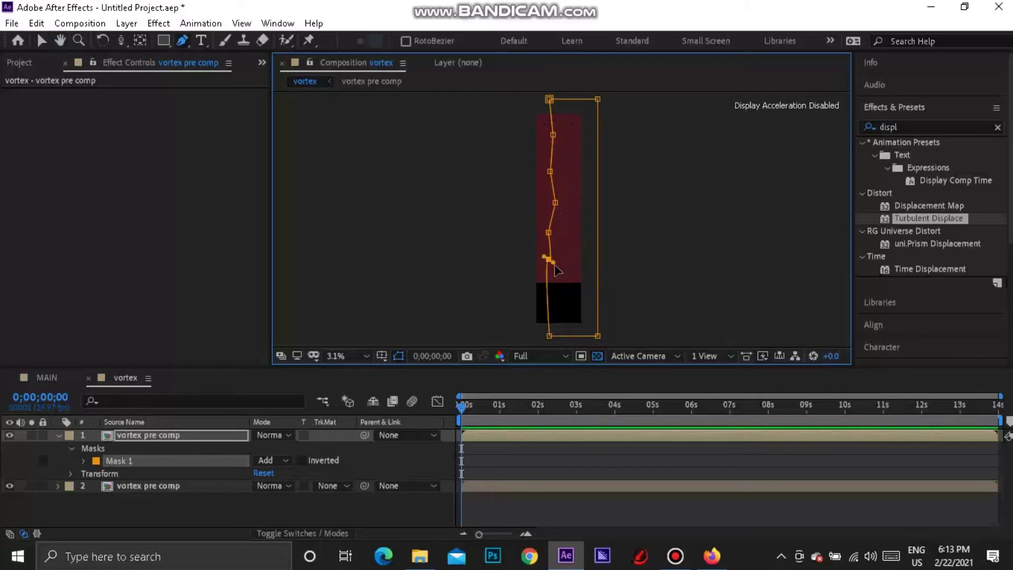
pyautogui.moveTo(553, 267); pyautogui.dragTo(554, 268)
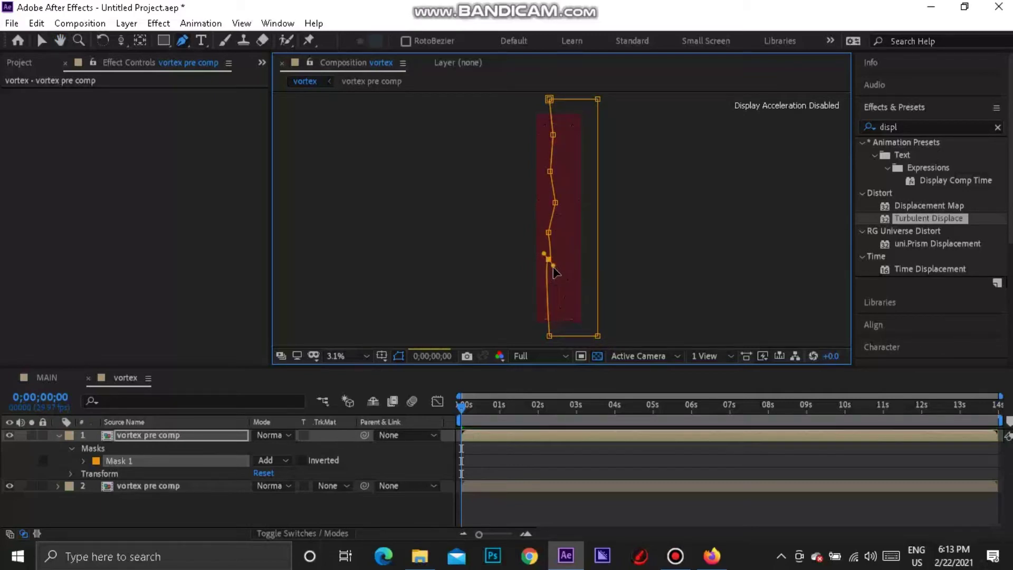
pyautogui.hotkey('ctrl', 'z')
pyautogui.moveTo(552, 264); pyautogui.dragTo(556, 265)
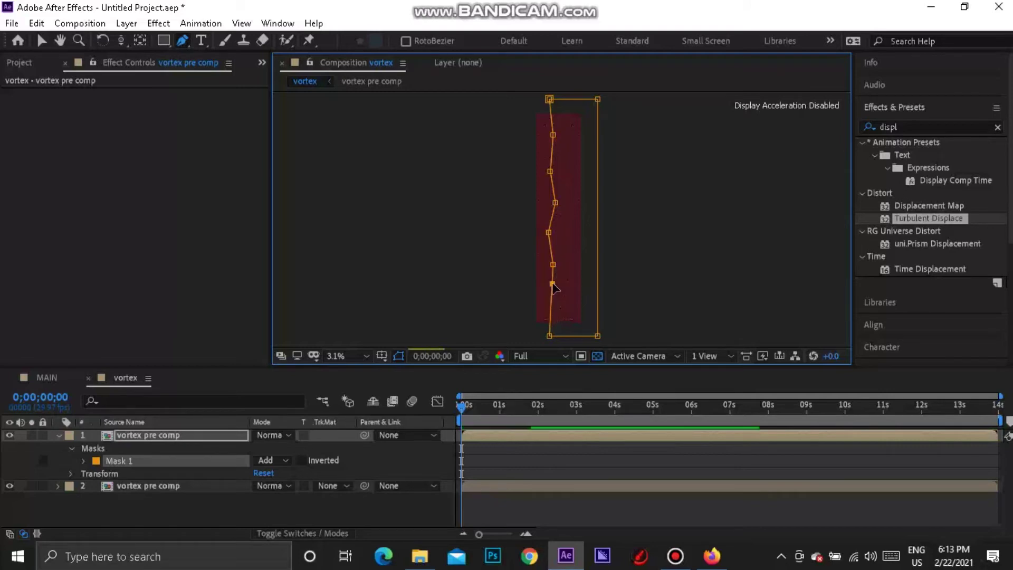
pyautogui.click(548, 299)
pyautogui.moveTo(549, 302); pyautogui.dragTo(547, 298)
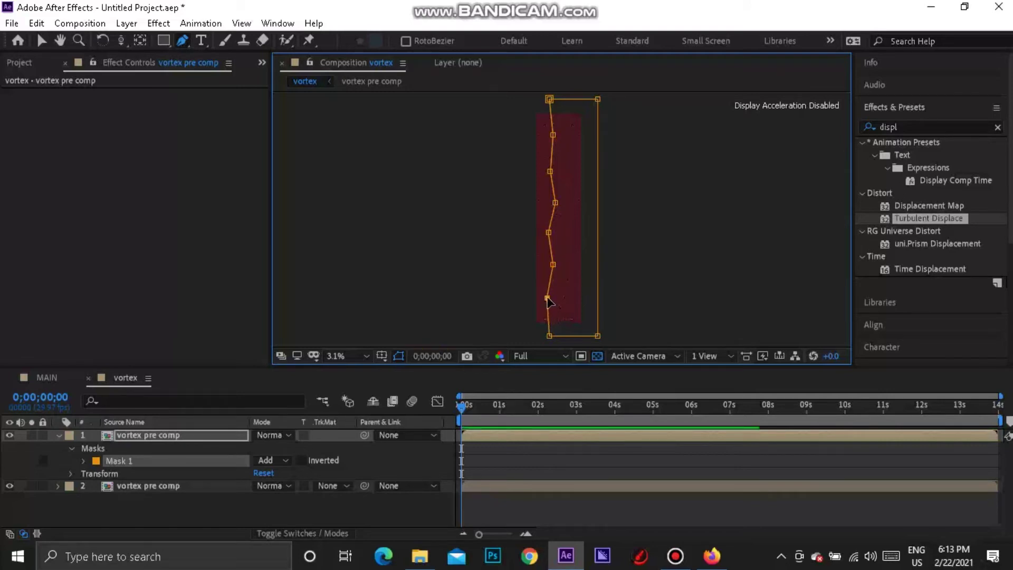
pyautogui.moveTo(552, 336); pyautogui.dragTo(555, 333)
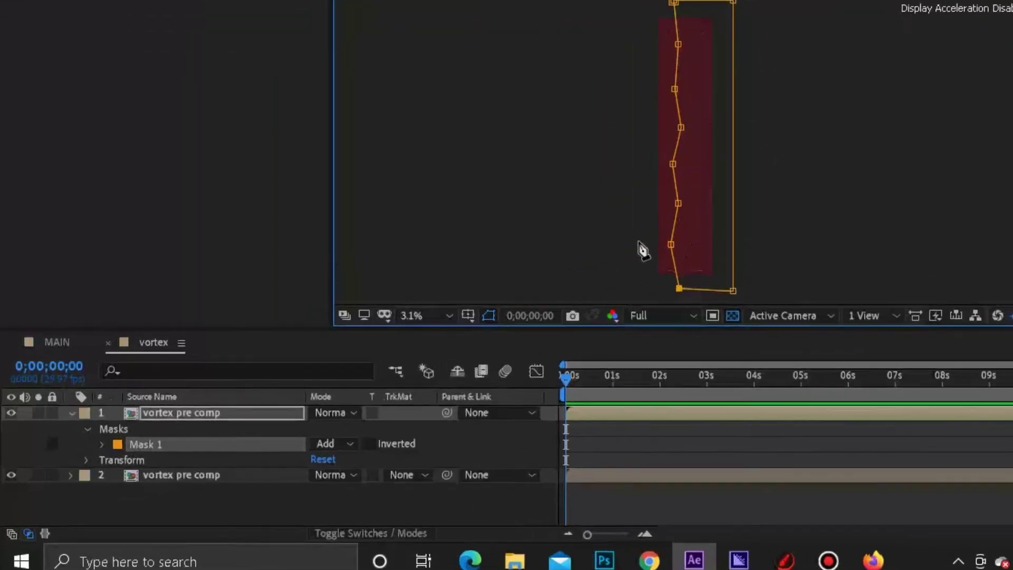
# Set the Mask Feather to 50 pixels
pyautogui.press('f')
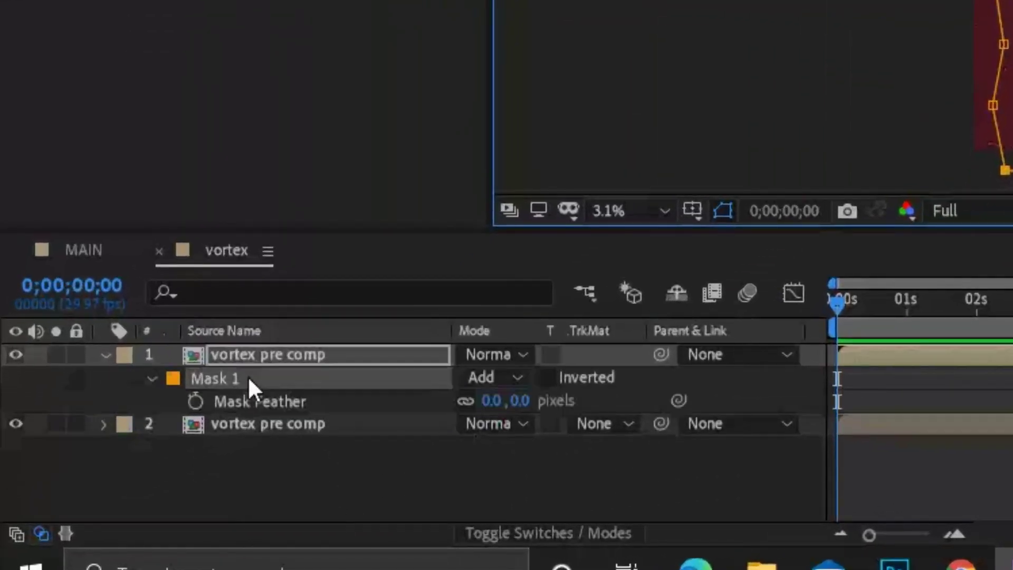
pyautogui.click(491, 400)
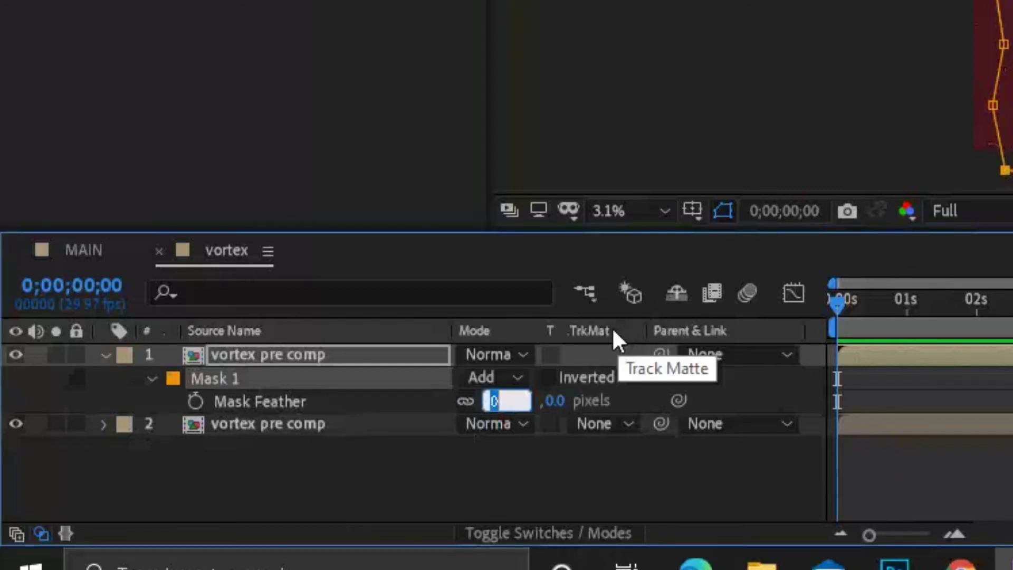
pyautogui.write('50')
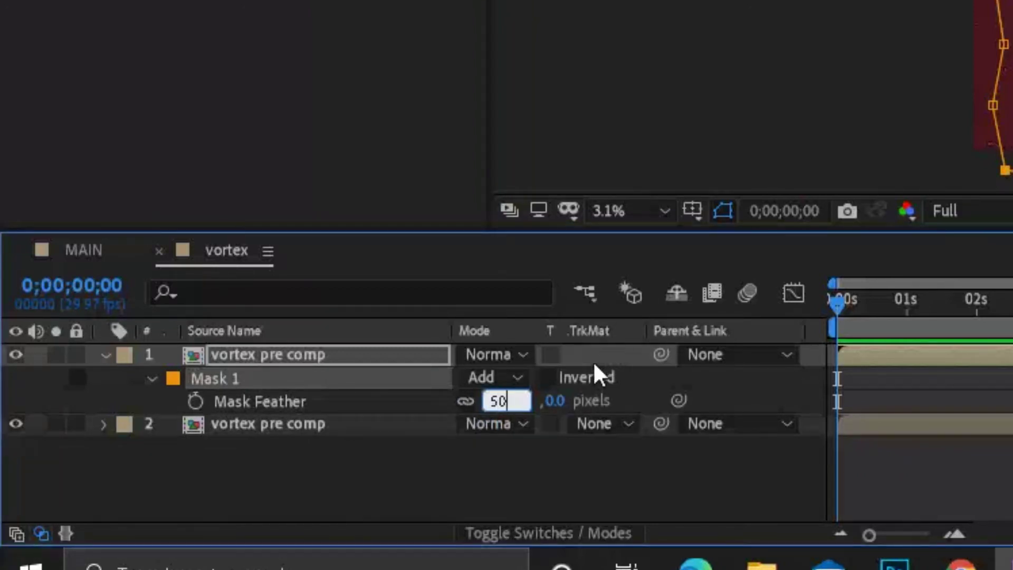
pyautogui.press('Return')
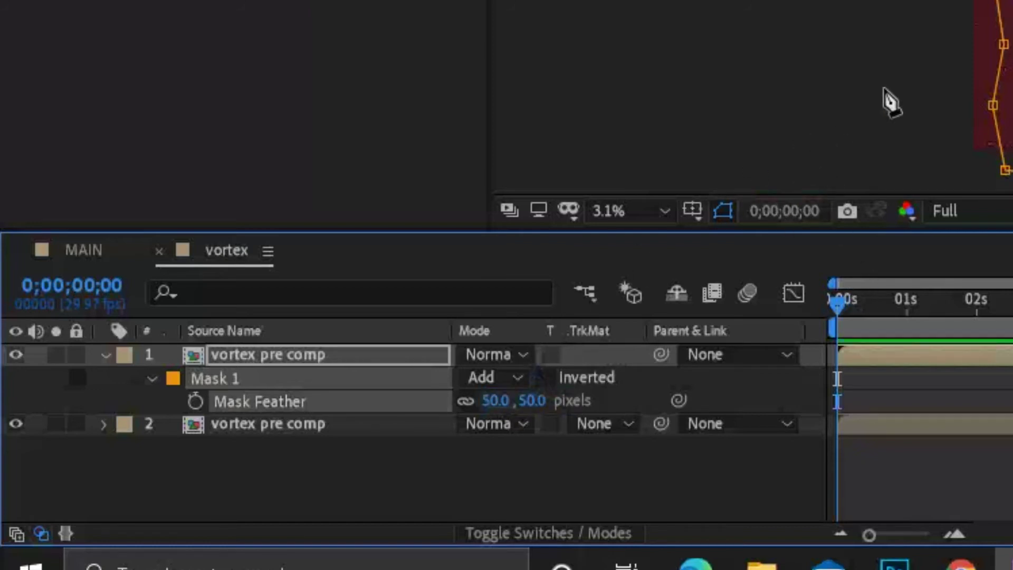
pyautogui.scroll(1, 989, 97)
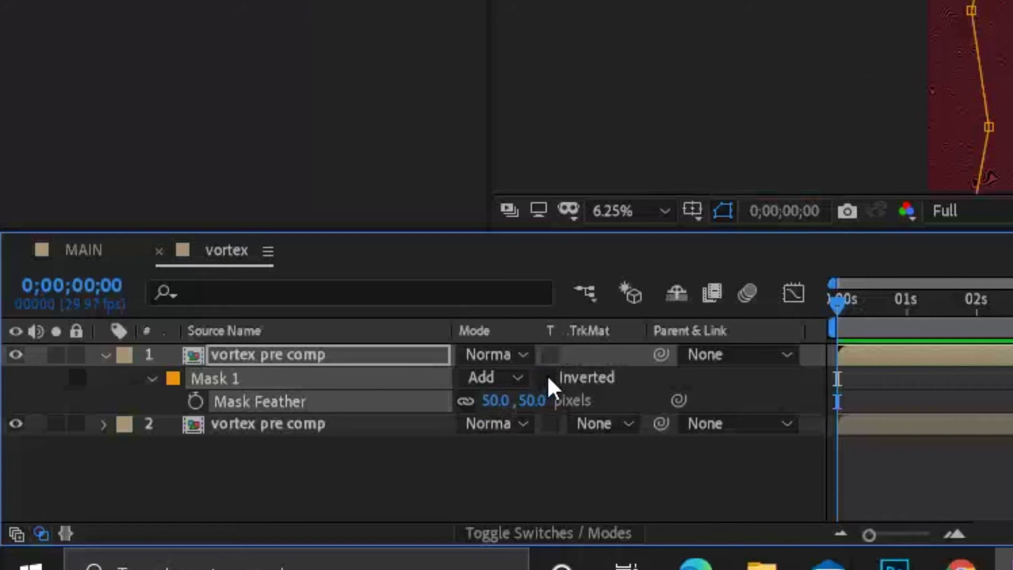
pyautogui.scroll(1, 991, 10)
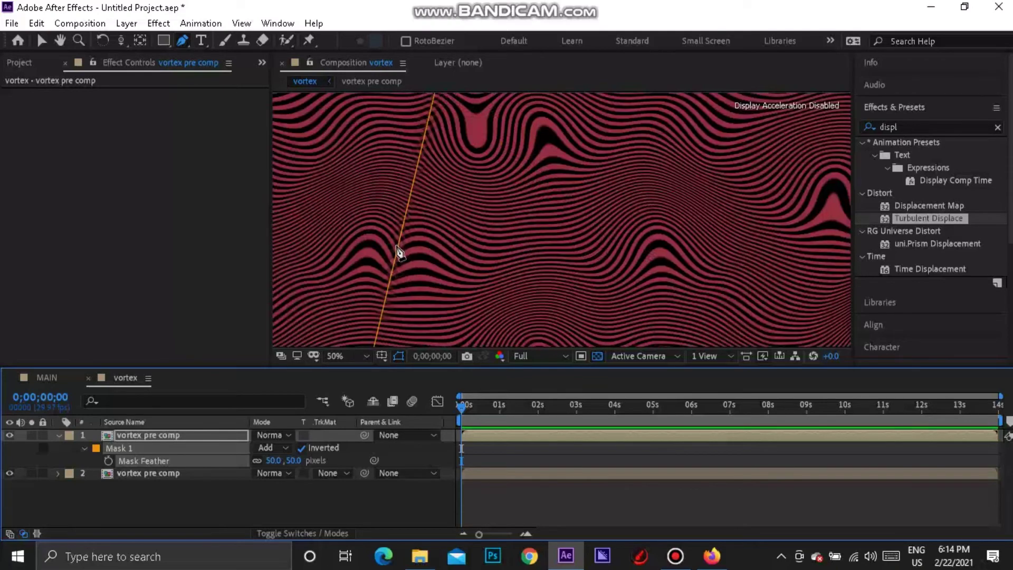
# Move the mask's bottom point to the right
pyautogui.press('.')
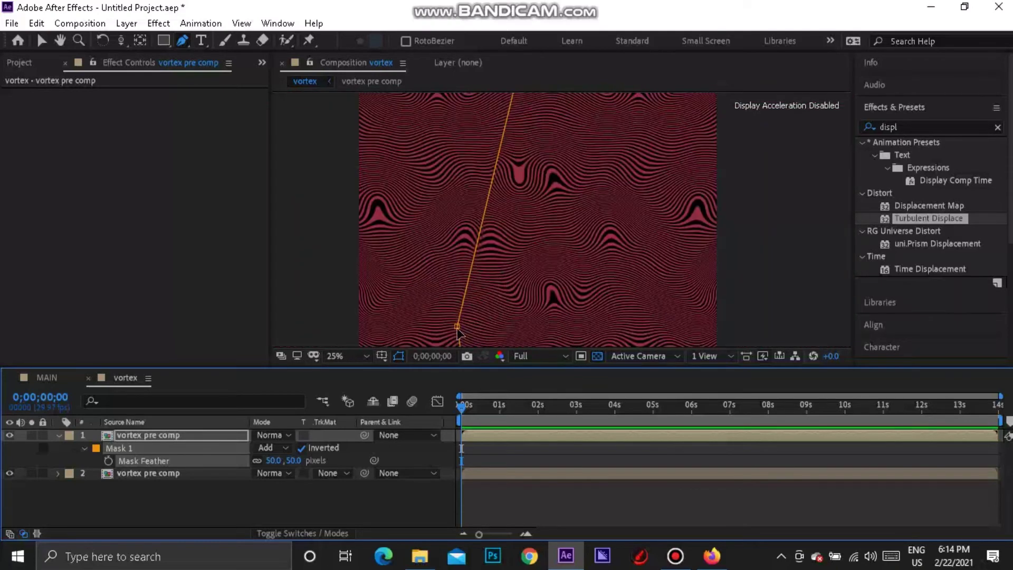
pyautogui.moveTo(456, 327); pyautogui.dragTo(485, 322)
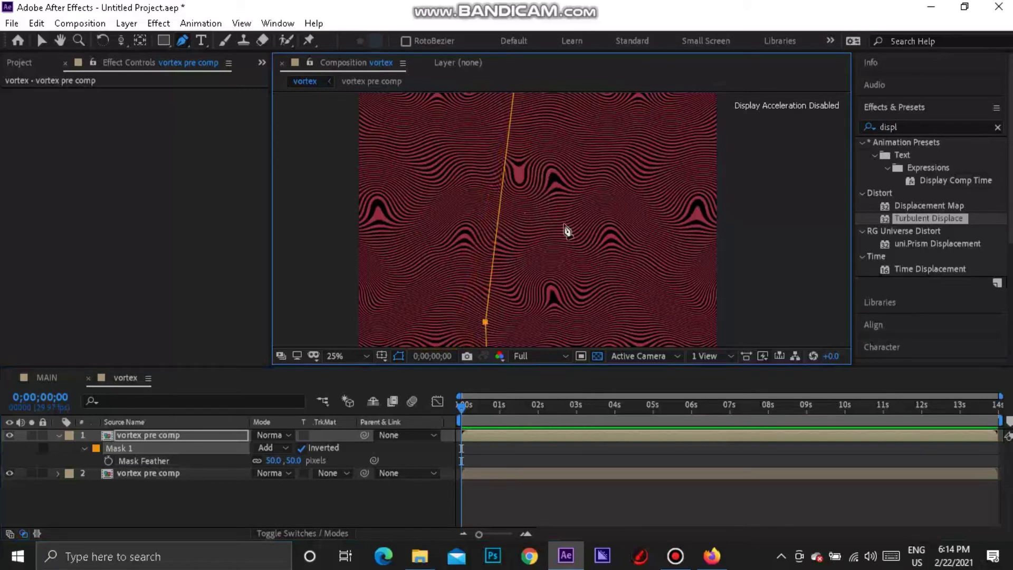
pyautogui.scroll(-1, 567, 230)
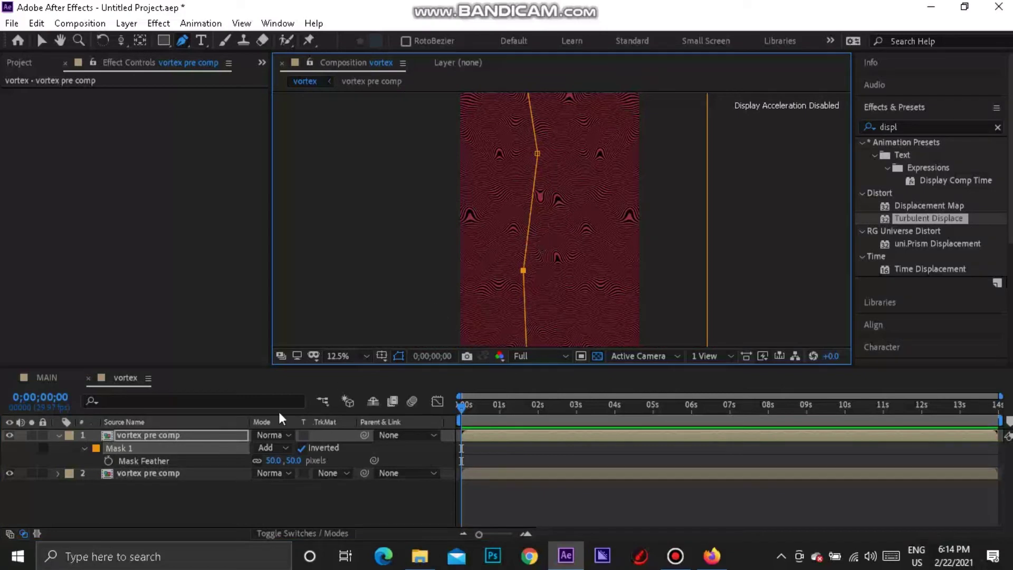
# Add the vortex comp as a layer in the MAIN composition, filling the frame with red stripes
pyautogui.click(55, 381)
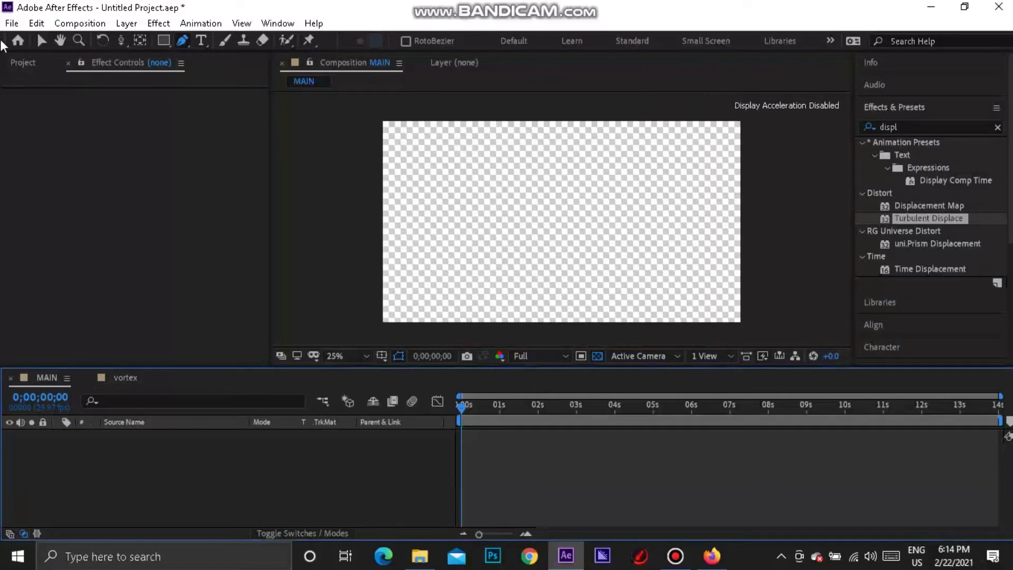
pyautogui.click(21, 63)
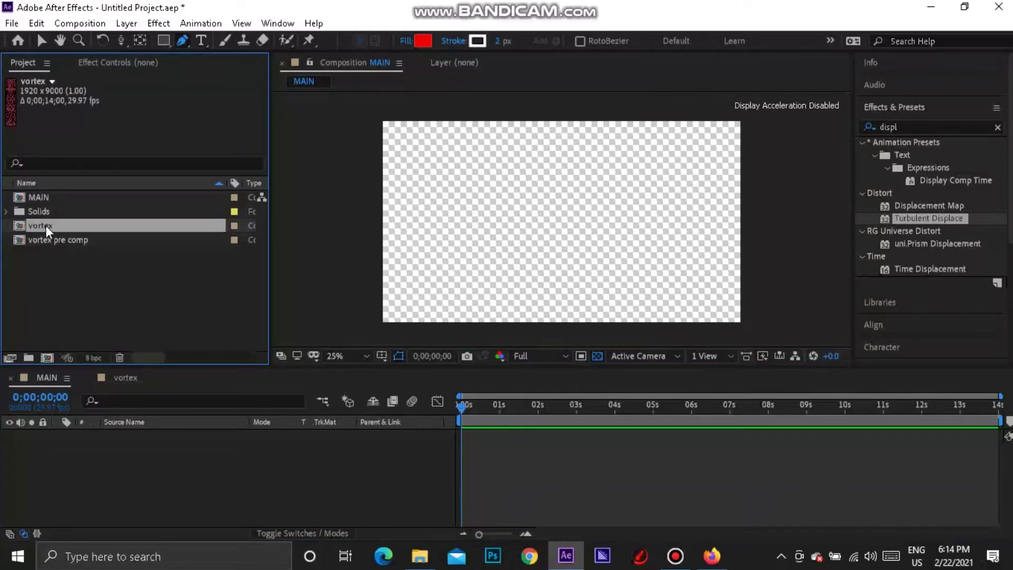
pyautogui.moveTo(47, 230); pyautogui.dragTo(143, 454)
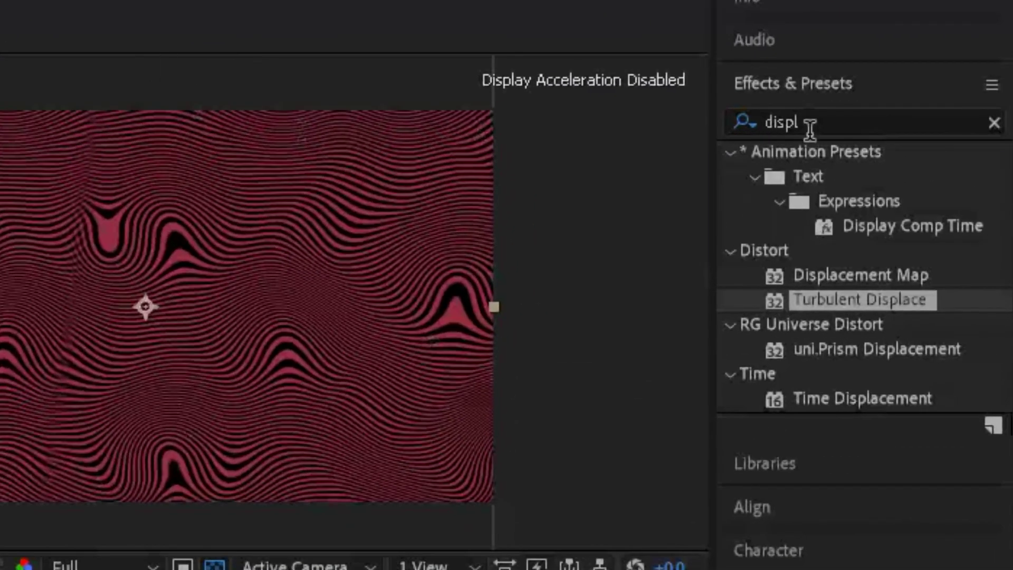
# Apply CC Cylinder to the vortex layer and set its Rotation X to -90°
pyautogui.doubleClick(904, 124)
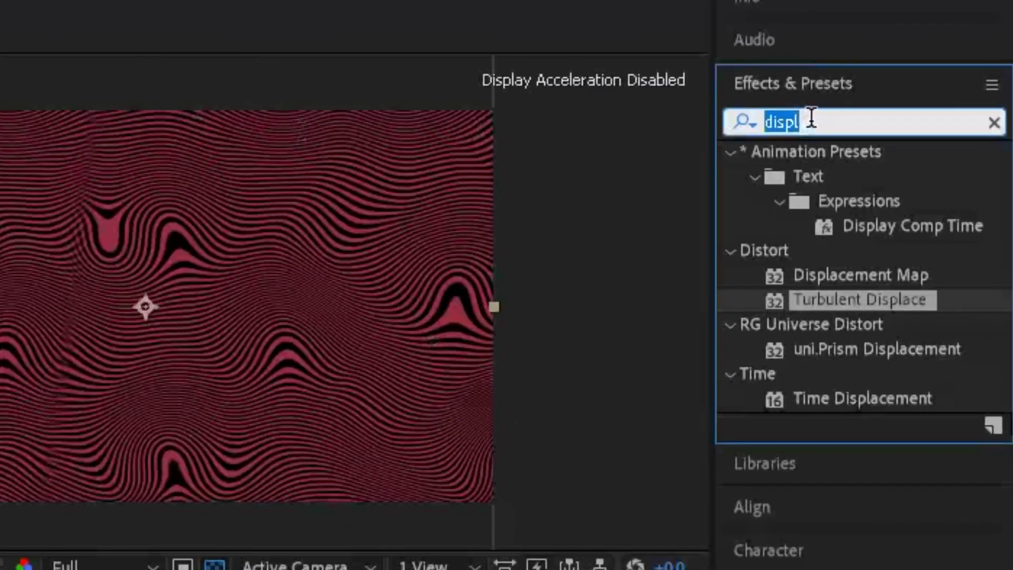
pyautogui.write('cc cy')
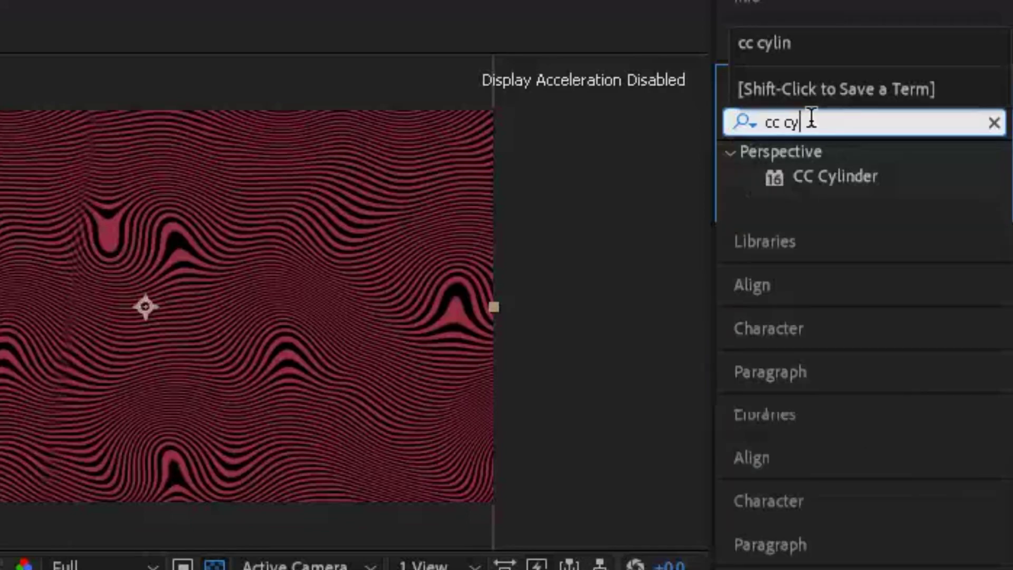
pyautogui.write('linder')
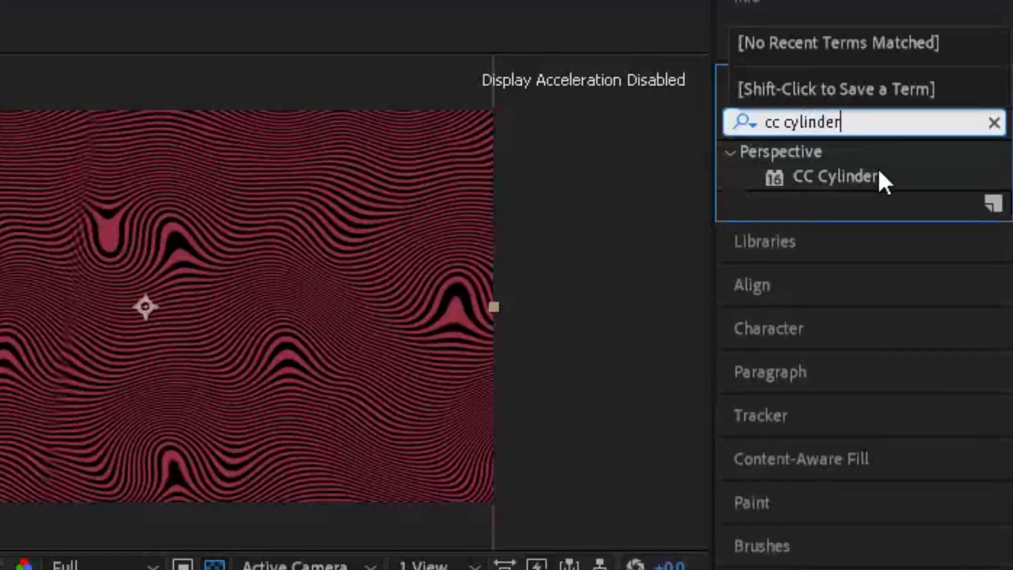
pyautogui.moveTo(877, 169); pyautogui.dragTo(279, 390)
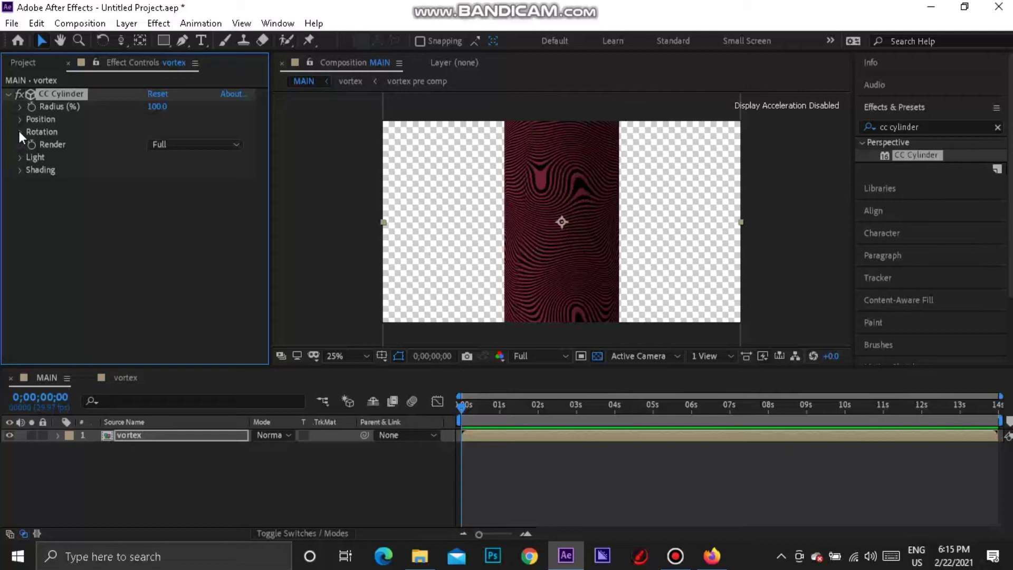
pyautogui.click(19, 132)
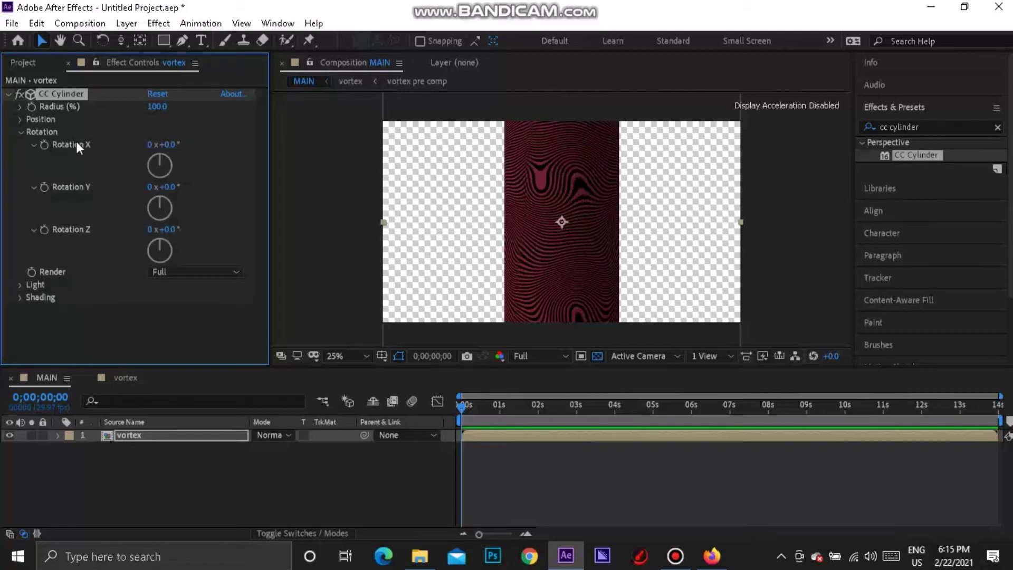
pyautogui.click(168, 145)
pyautogui.write('-90')
pyautogui.press('Return')
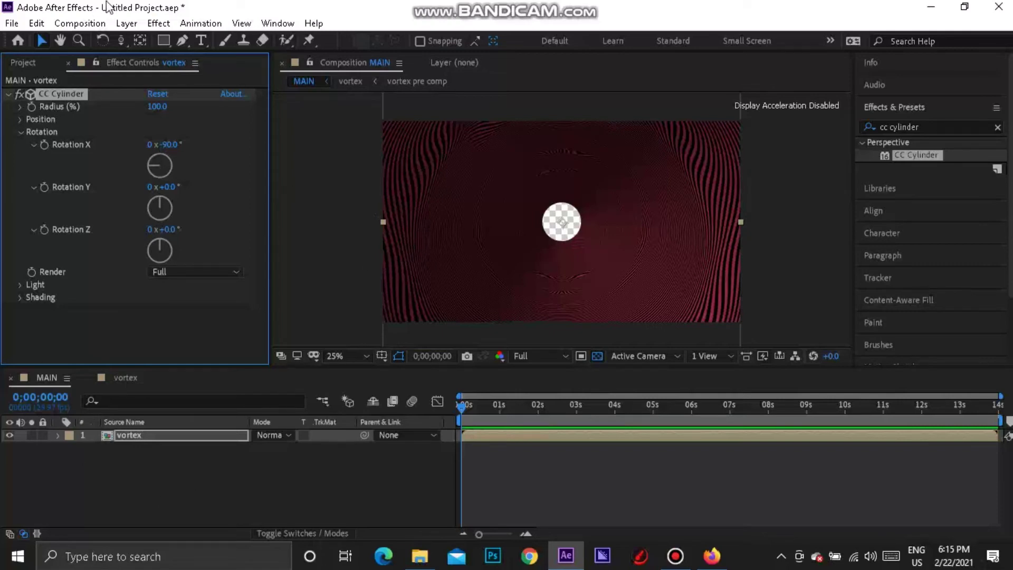
# Create a new camera layer, Camera 1, using the 15mm lens preset
pyautogui.click(125, 23)
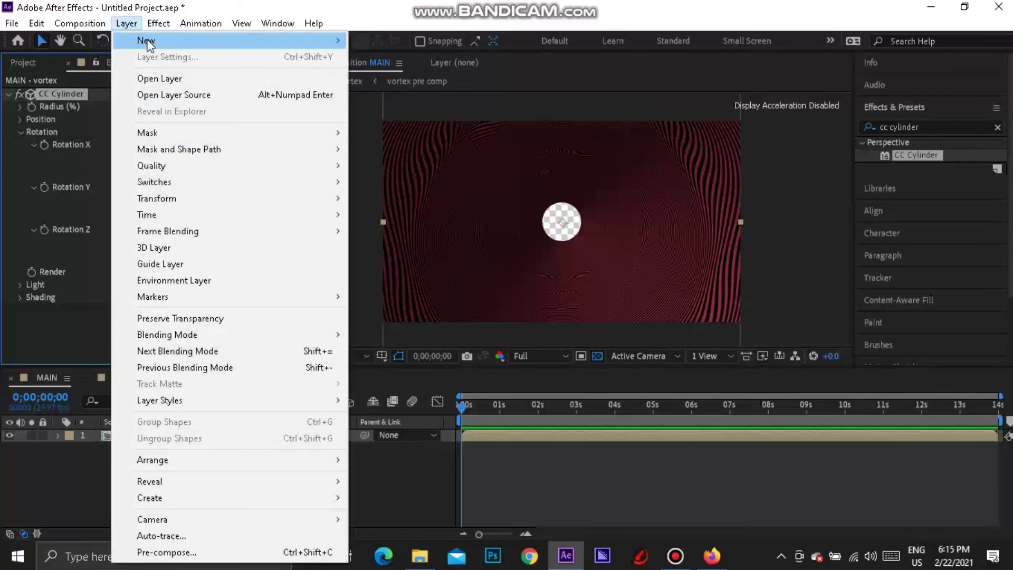
pyautogui.moveTo(318, 42)
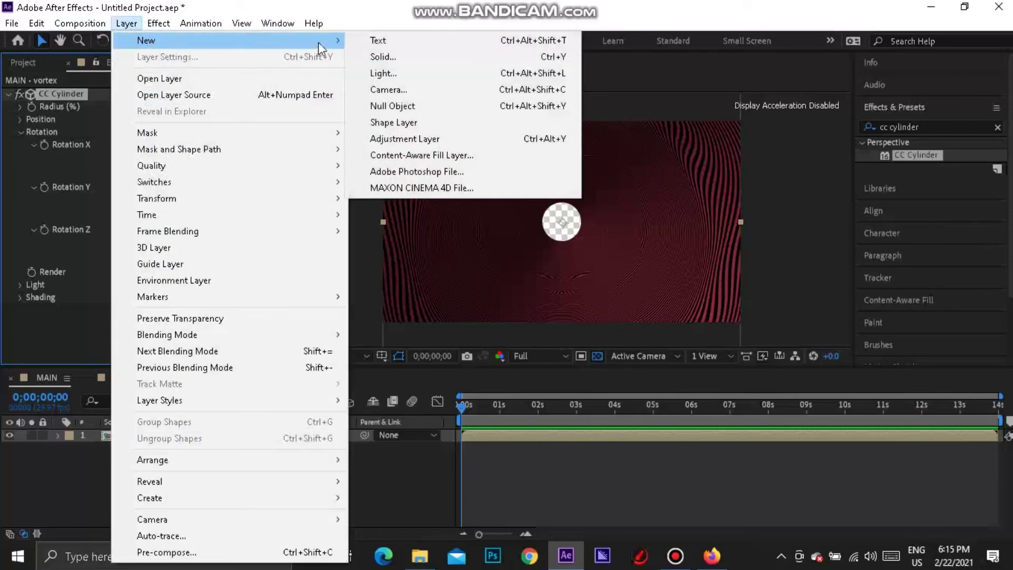
pyautogui.click(378, 90)
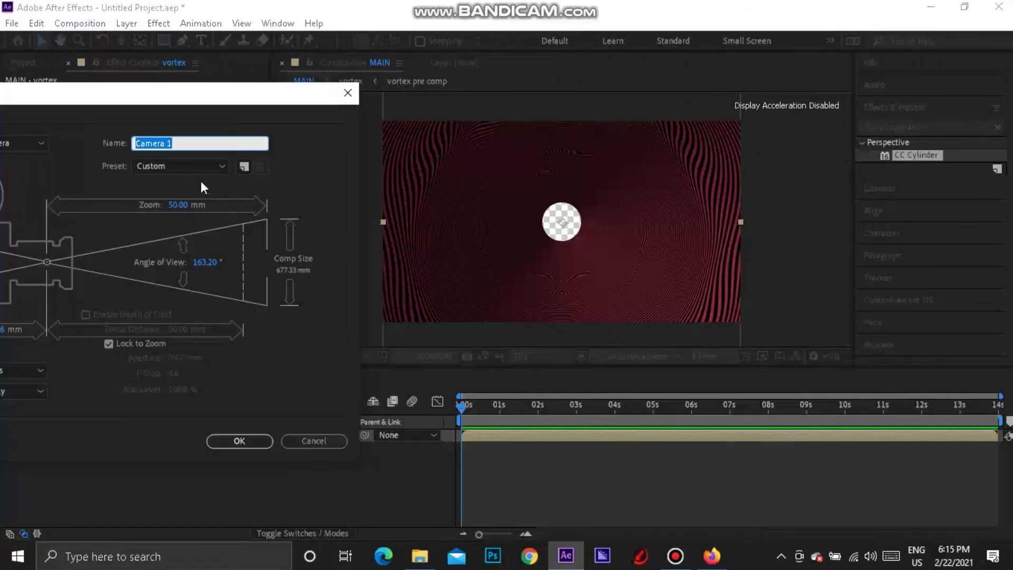
pyautogui.moveTo(144, 100); pyautogui.dragTo(527, 106)
pyautogui.click(532, 169)
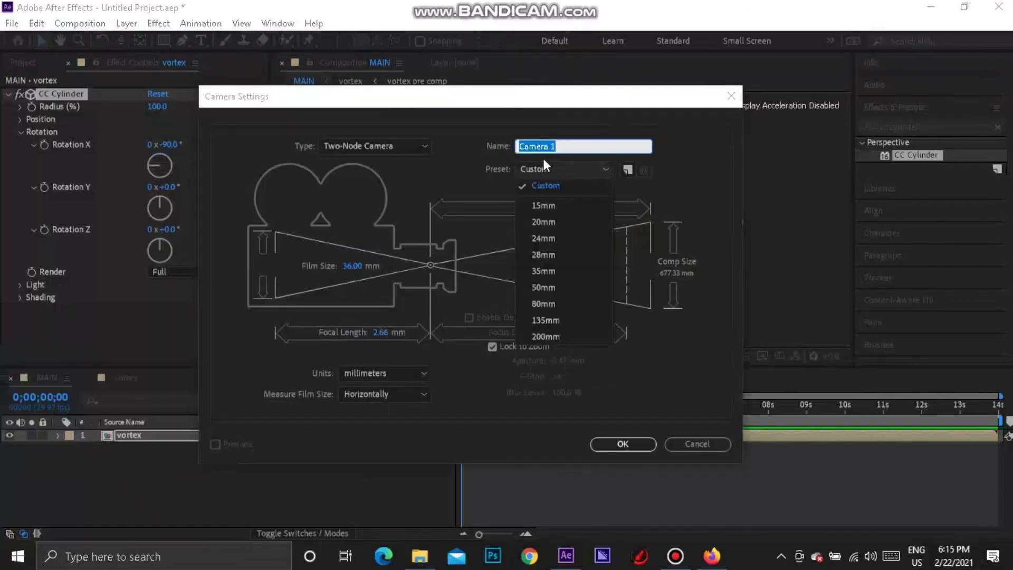
pyautogui.click(542, 206)
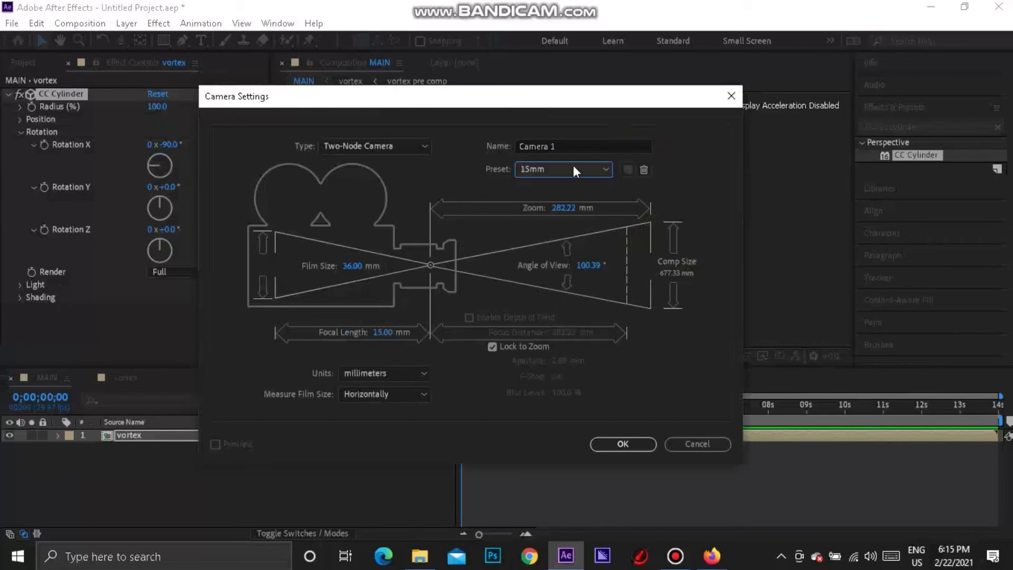
pyautogui.click(634, 447)
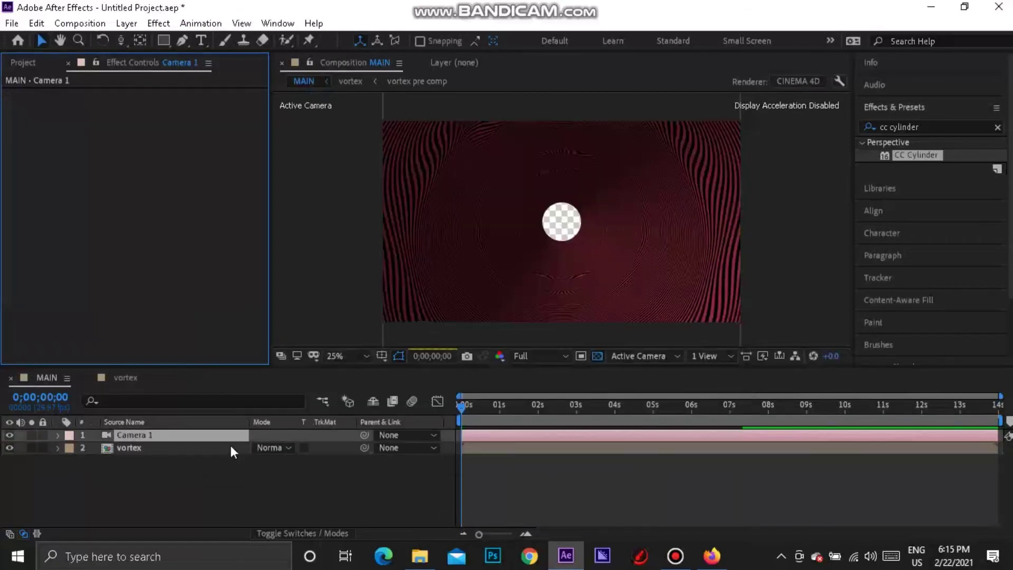
# Change Camera 1's zoom to 50 mm in its settings
pyautogui.doubleClick(150, 434)
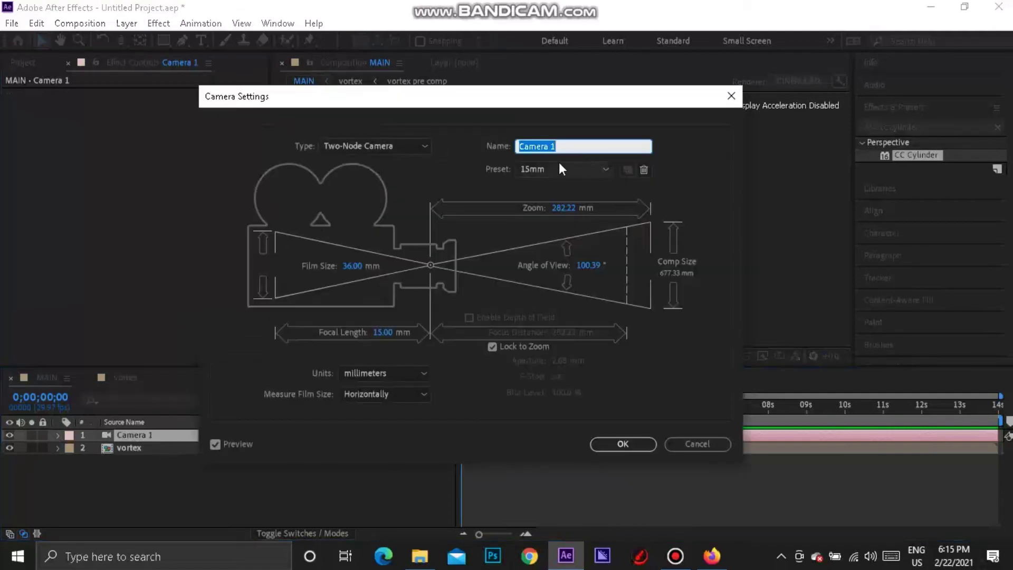
pyautogui.click(563, 207)
pyautogui.write('50')
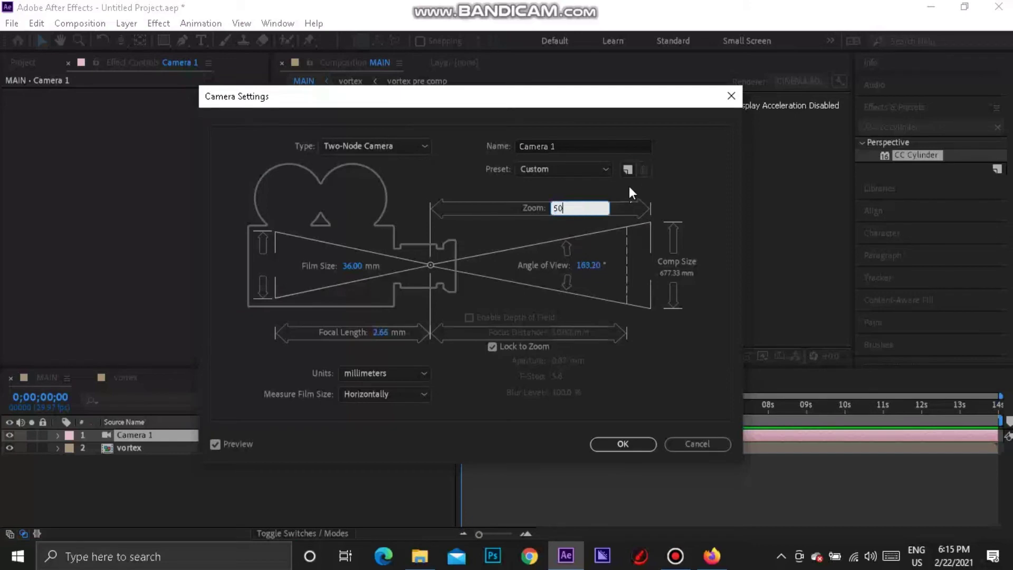
pyautogui.press('Return')
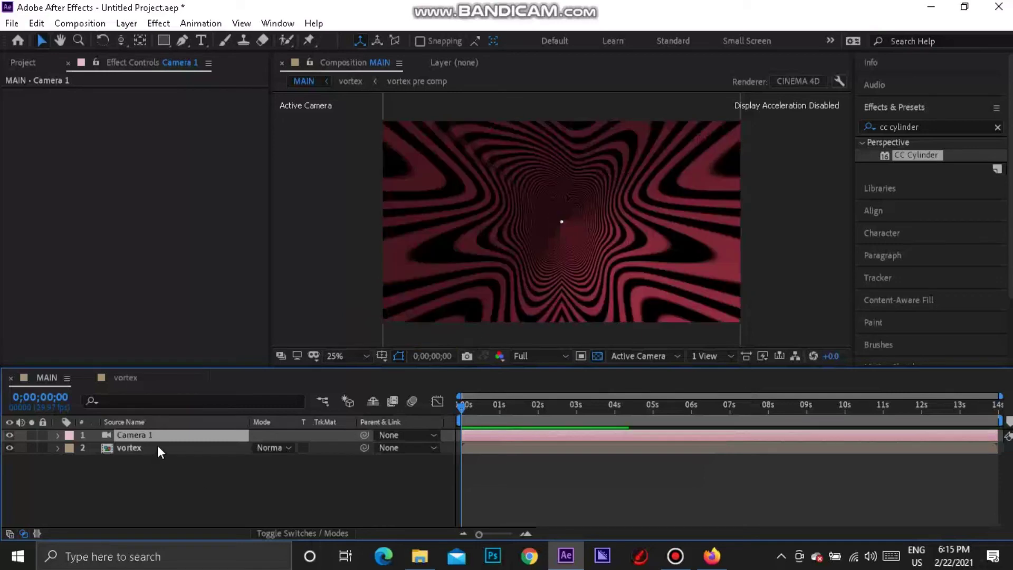
# Create Black Solid 1 and move it to the bottom of the layer stack, beneath vortex and Camera 1
pyautogui.click(140, 448)
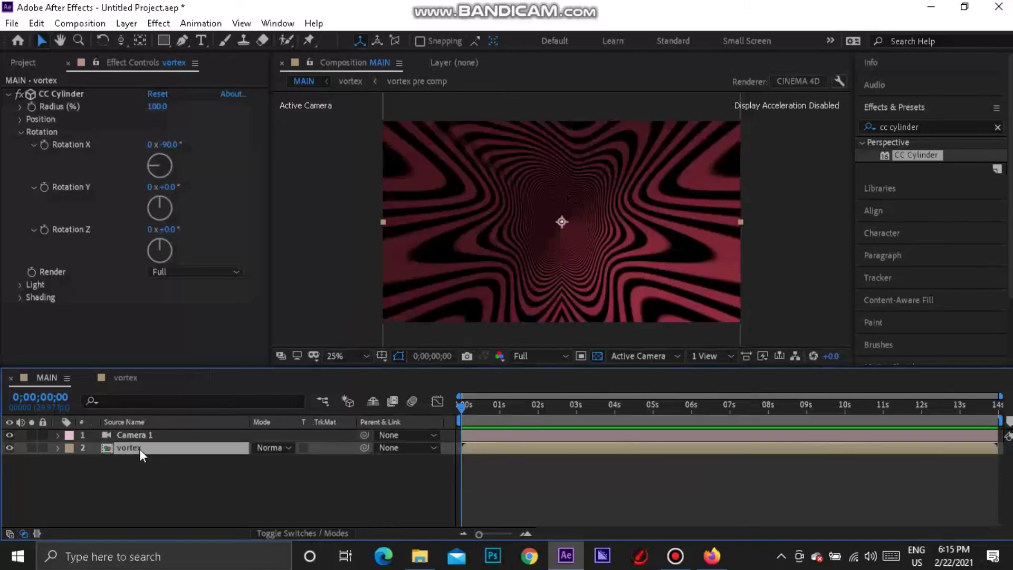
pyautogui.click(151, 502)
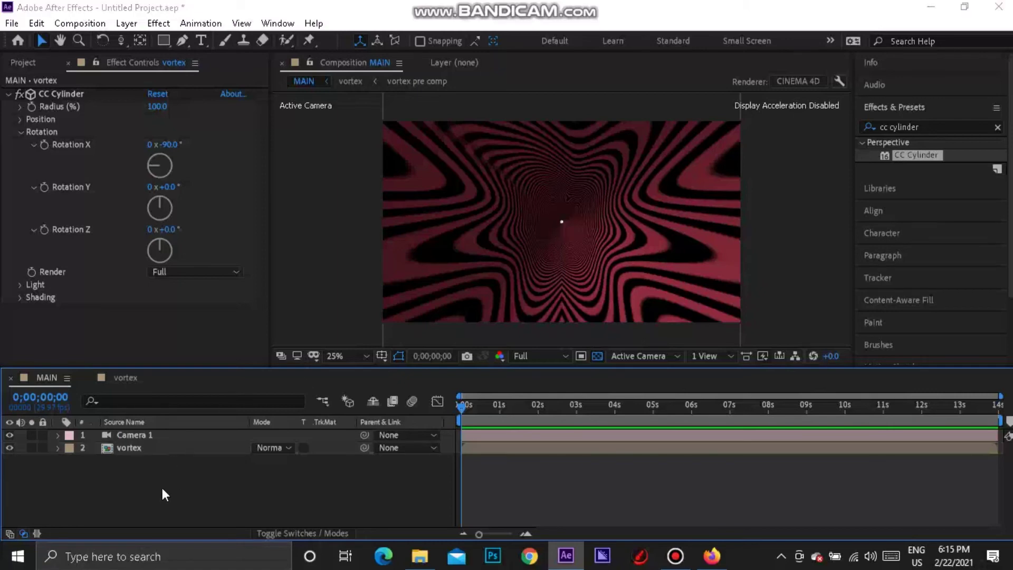
pyautogui.hotkey('ctrl', 'y')
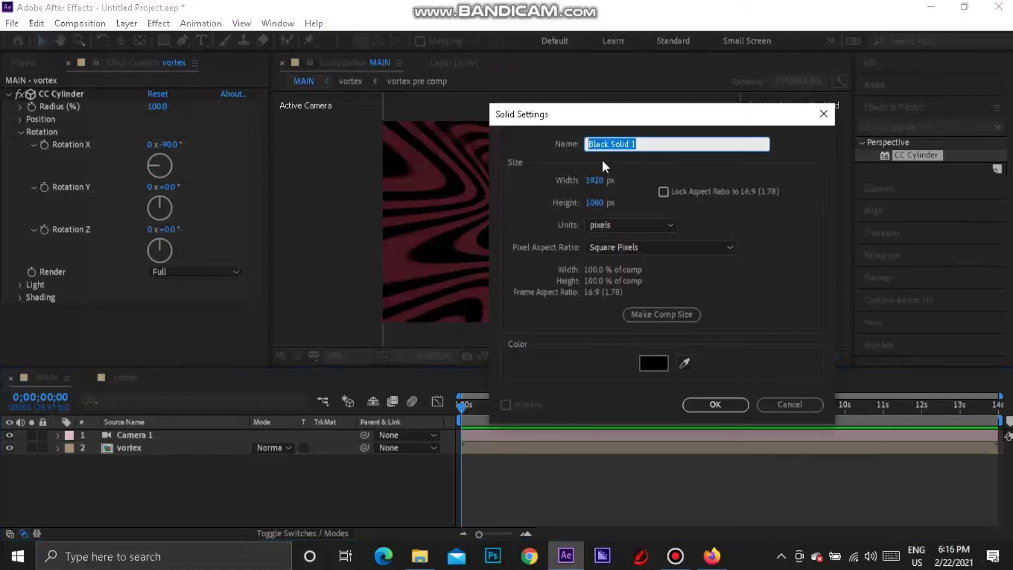
pyautogui.click(704, 404)
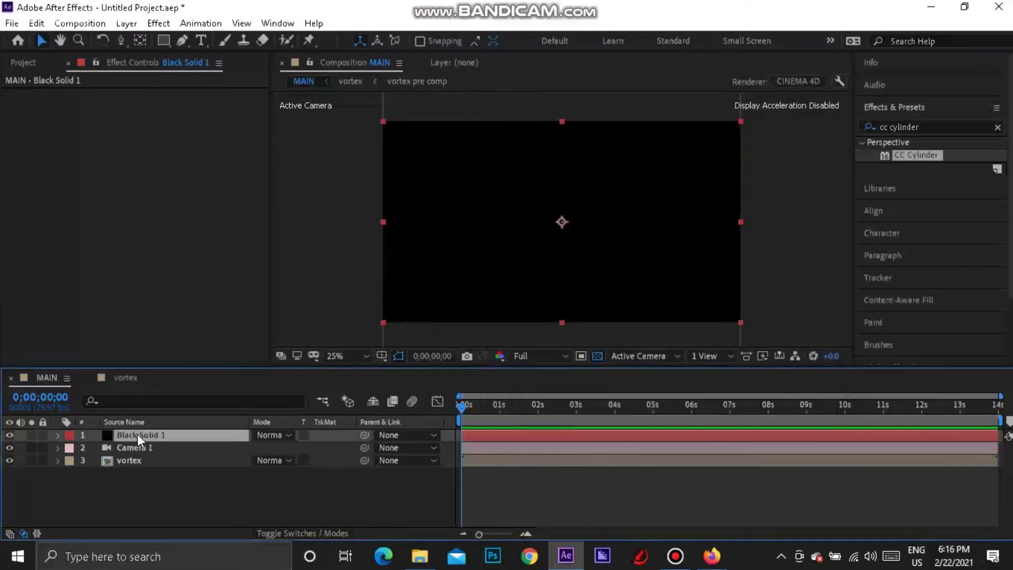
pyautogui.hotkey('ctrl', 'shift', '[')
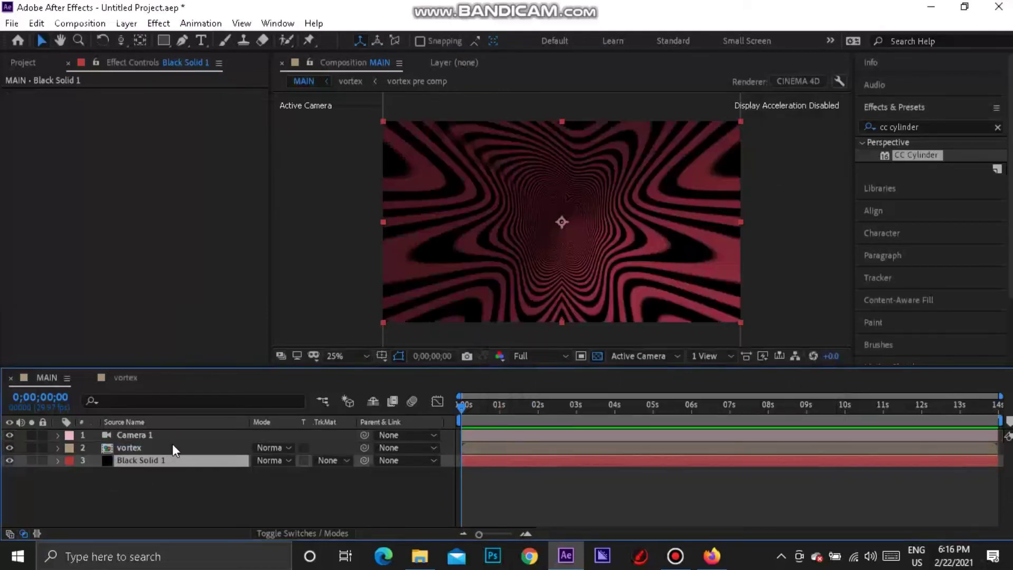
pyautogui.click(199, 502)
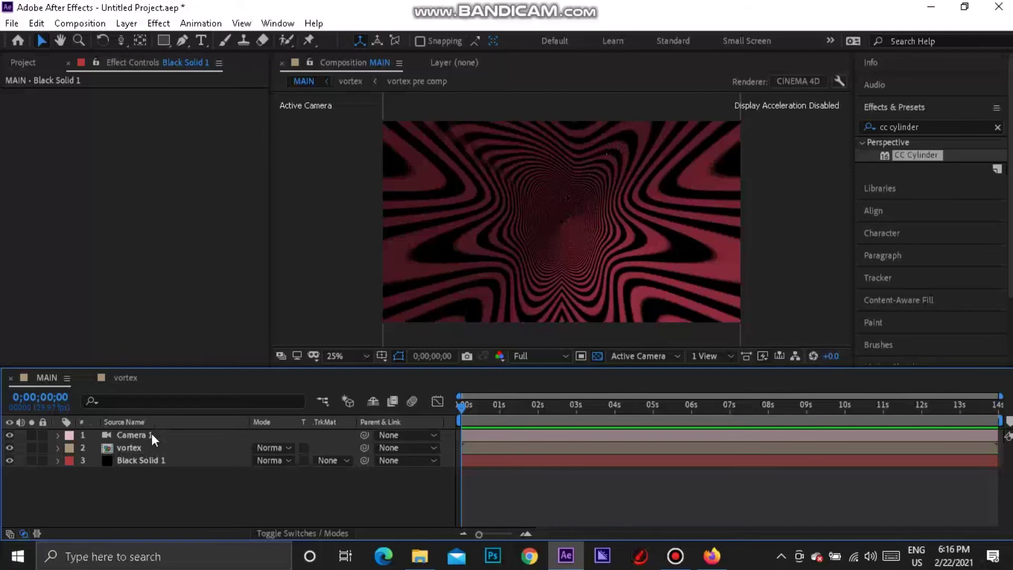
# Set starting keyframes for Camera 1's Z Rotation, Position and Point of Interest at frame 0
pyautogui.click(58, 436)
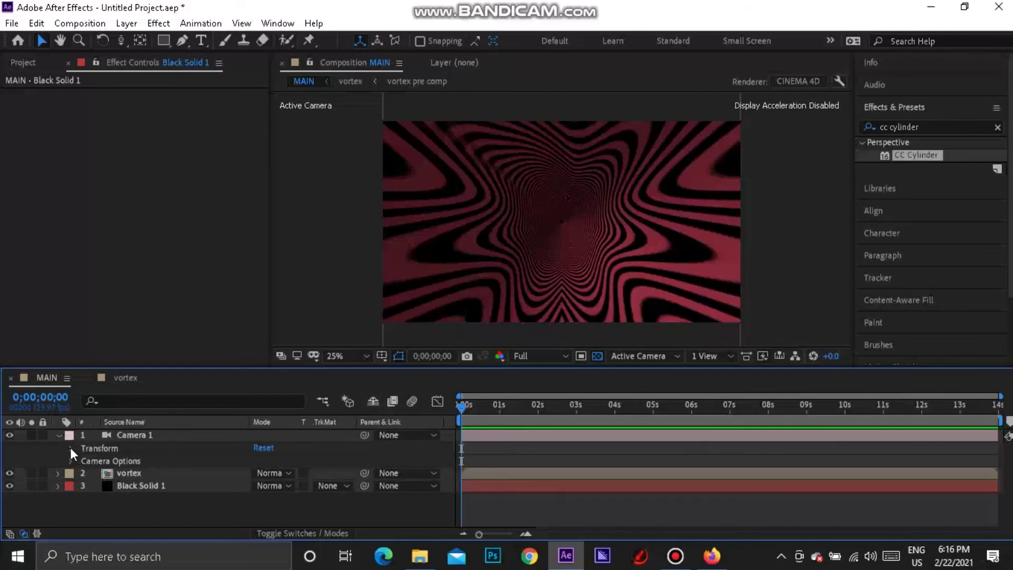
pyautogui.click(71, 447)
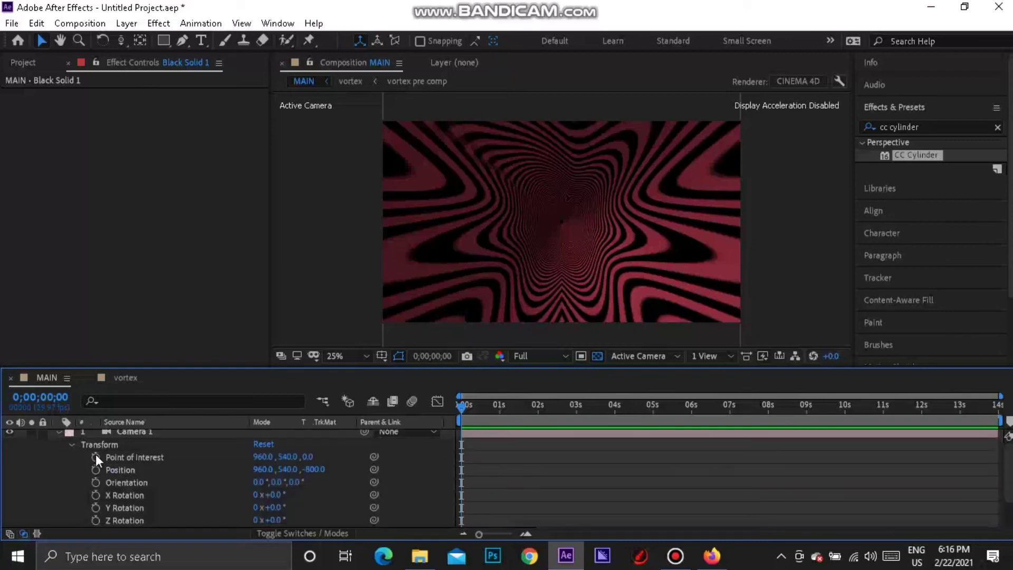
pyautogui.click(96, 520)
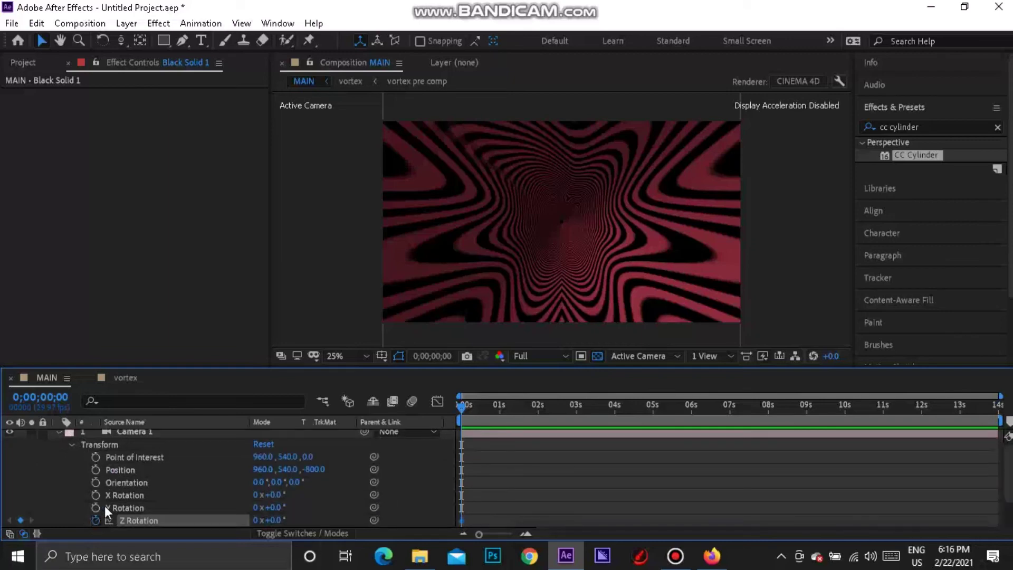
pyautogui.click(96, 469)
pyautogui.click(98, 457)
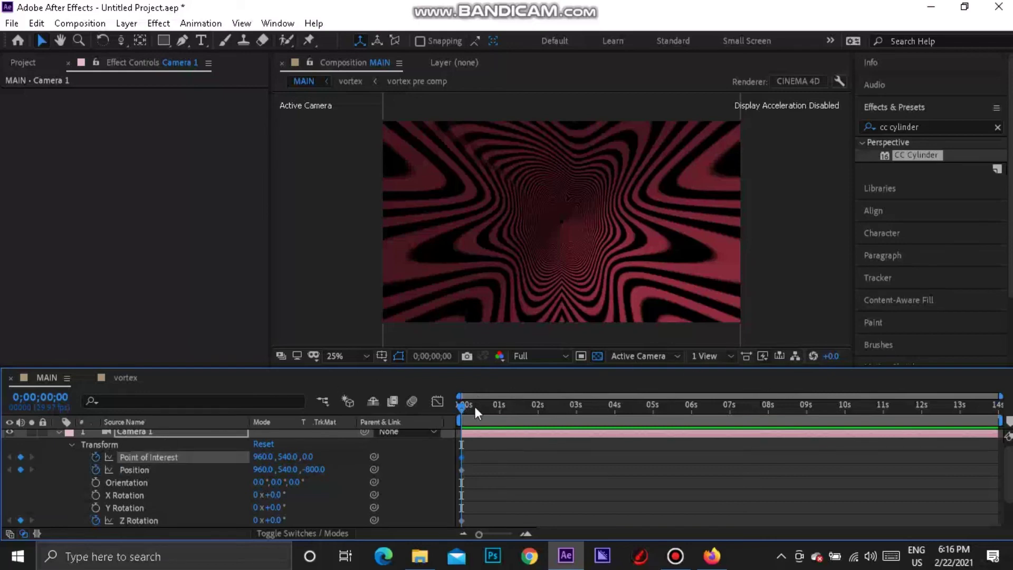
# At the last frame, set Camera 1's Z Rotation to -200° and dolly it forward into the tunnel
pyautogui.click(990, 404)
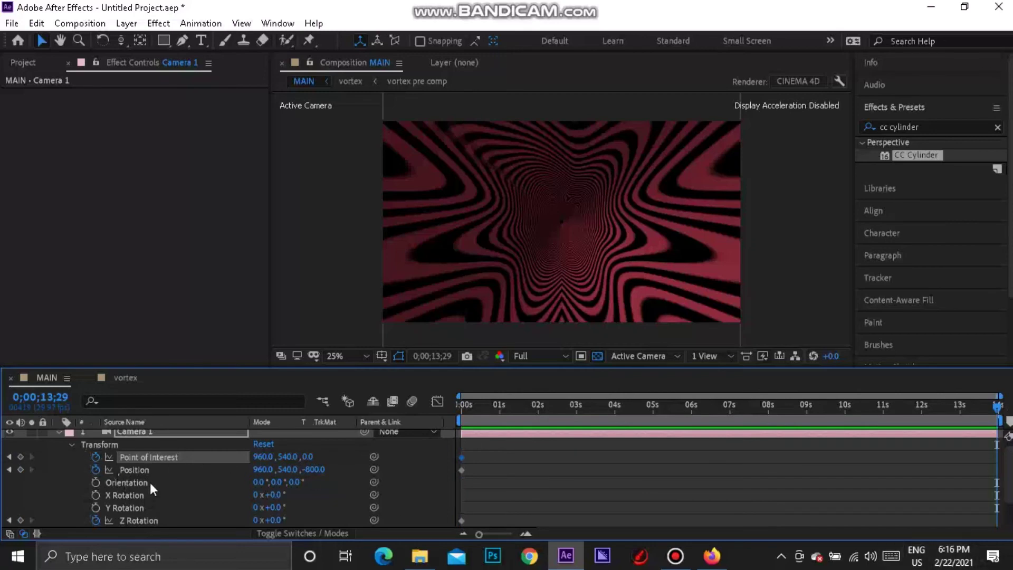
pyautogui.click(275, 518)
pyautogui.write('-200')
pyautogui.press('Return')
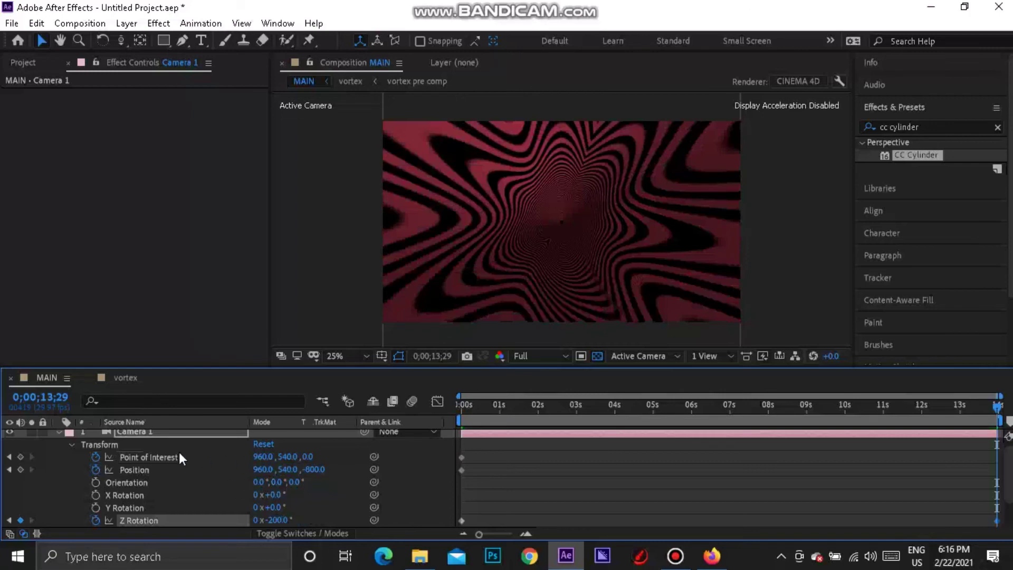
pyautogui.click(120, 41)
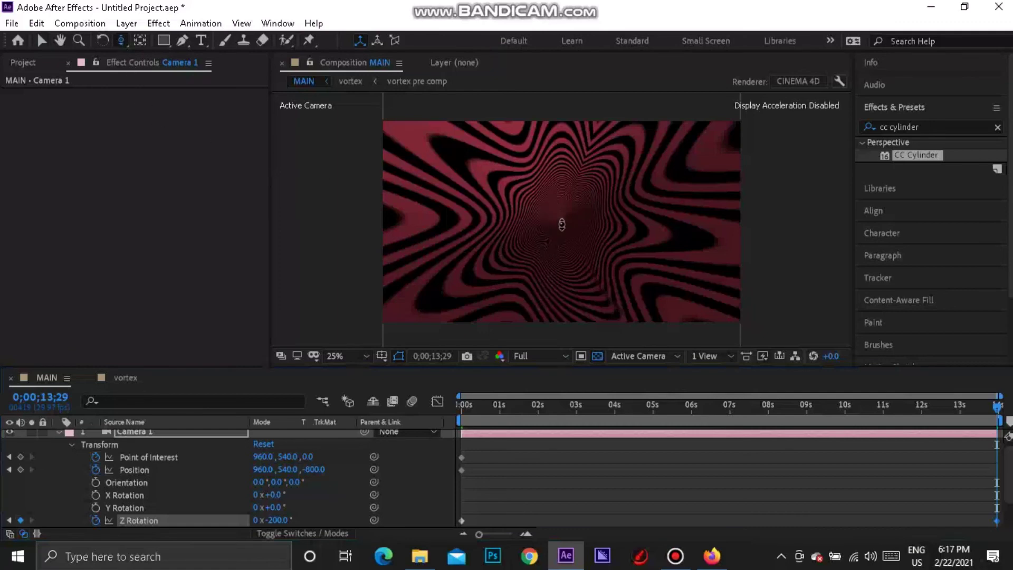
pyautogui.moveTo(560, 219); pyautogui.dragTo(596, 216)
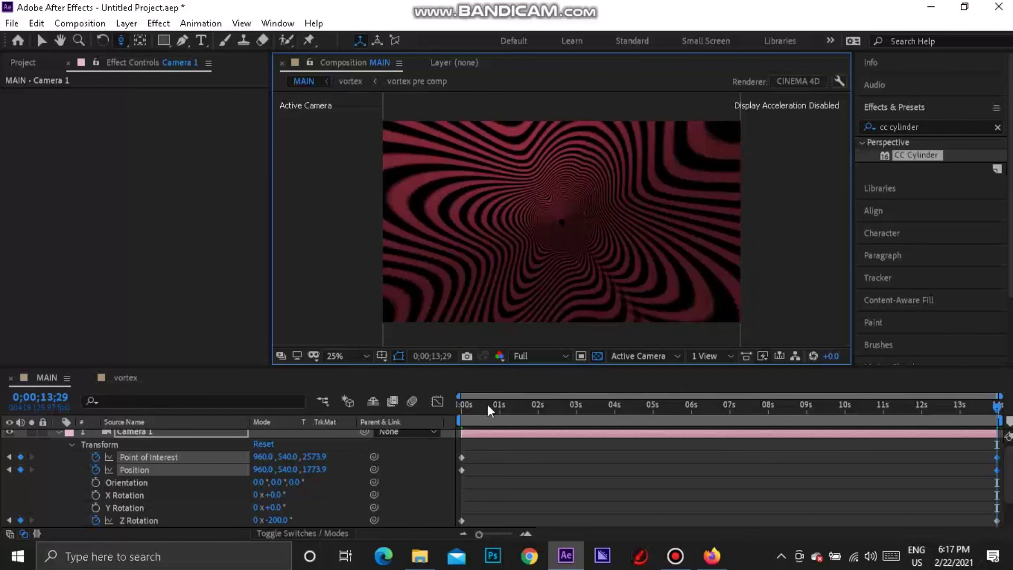
# Collapse Camera 1's transform properties in the timeline
pyautogui.click(59, 433)
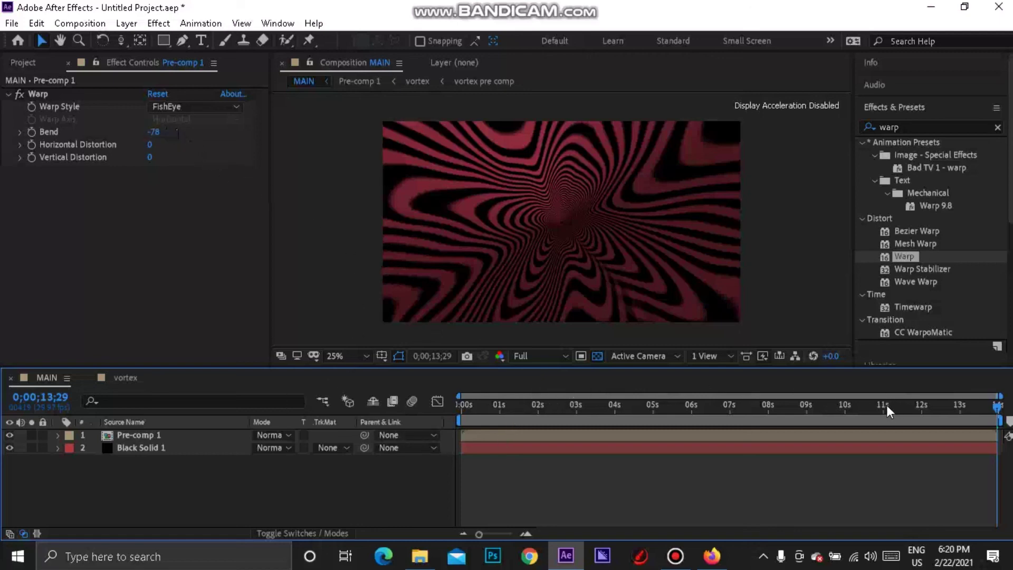
pyautogui.moveTo(886, 404); pyautogui.dragTo(387, 427)
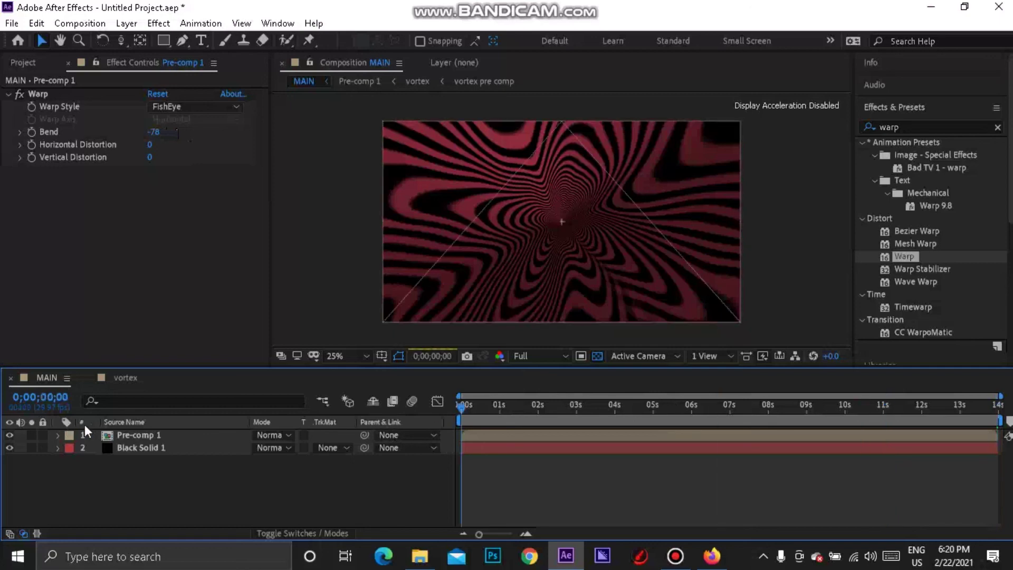